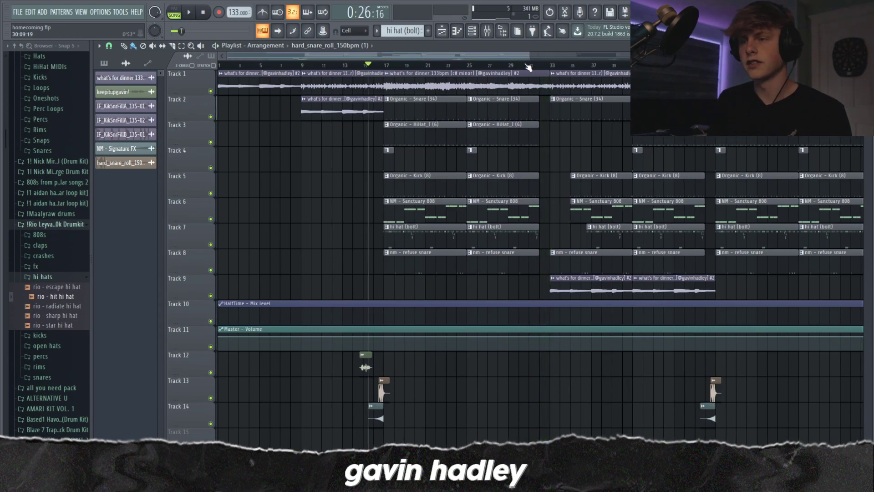
Stop the arrangement, jump the song position to bar 33, scrub around it, then stop playback.
key(space)
click(551, 65)
mouse_move(551, 65)
mouse_down()
mouse_move(539, 65)
mouse_move(645, 65)
mouse_move(610, 65)
mouse_move(548, 88)
mouse_move(572, 88)
mouse_move(385, 83)
mouse_move(549, 81)
mouse_up()
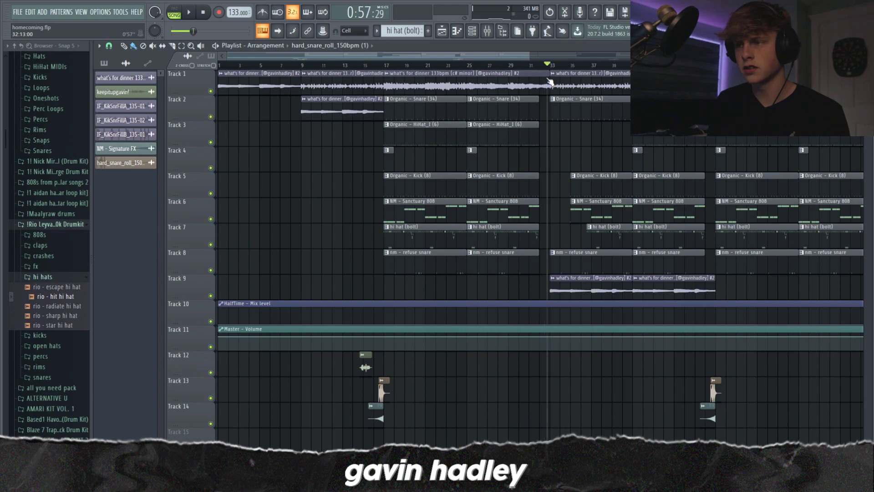
key(space)
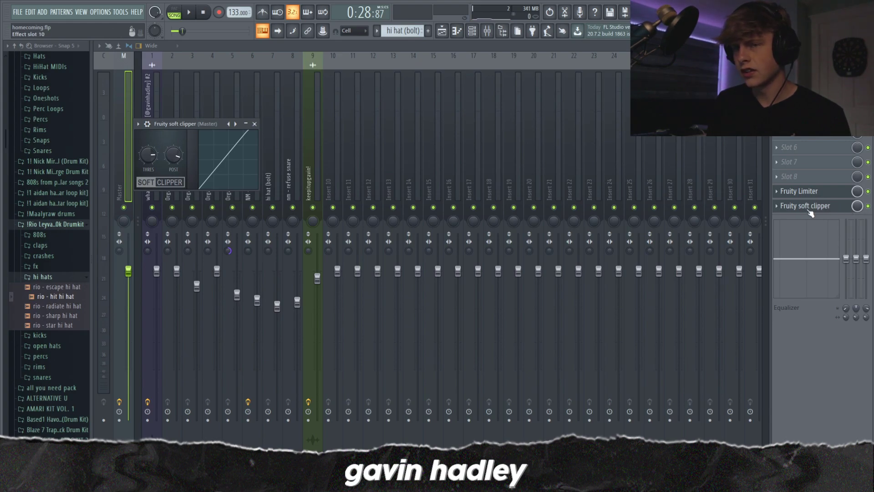
Check the Master's Fruity Limiter, bypass Fruity soft clipper, play the beat and open the soft clipper.
click(792, 191)
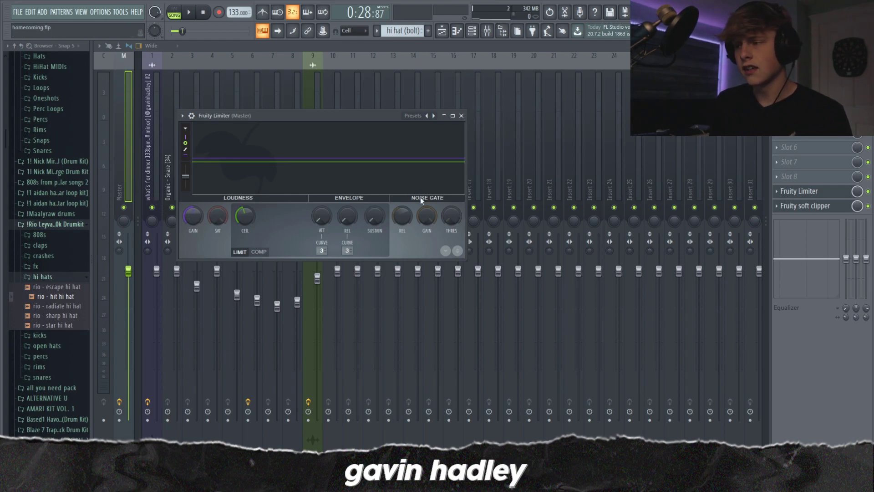
click(868, 206)
key(space)
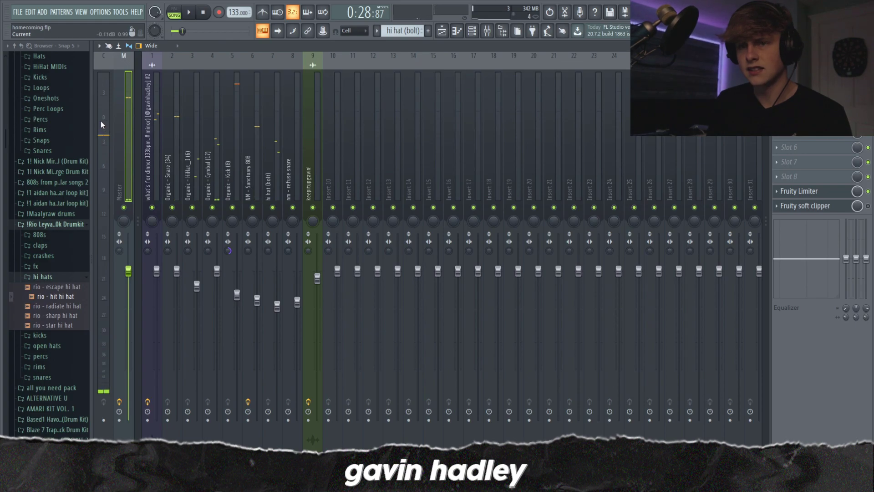
click(810, 206)
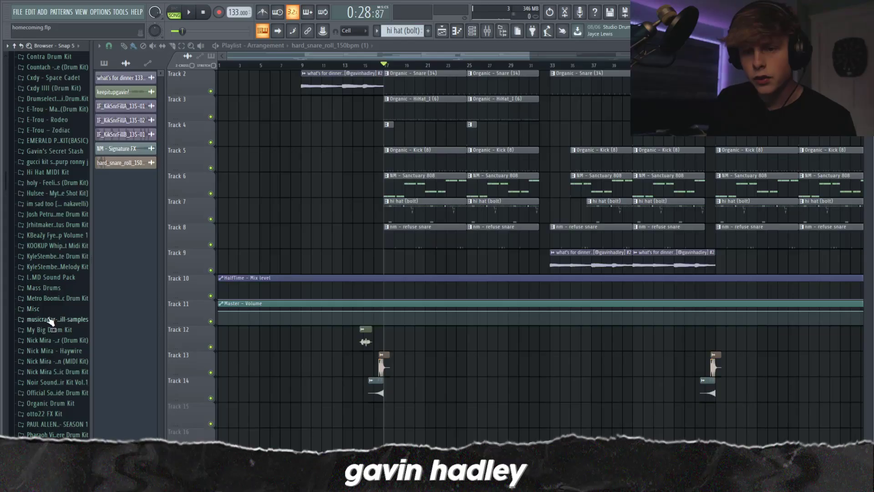
Scroll up through the homecoming playlist arrangement.
scroll(51, 324, up, 5)
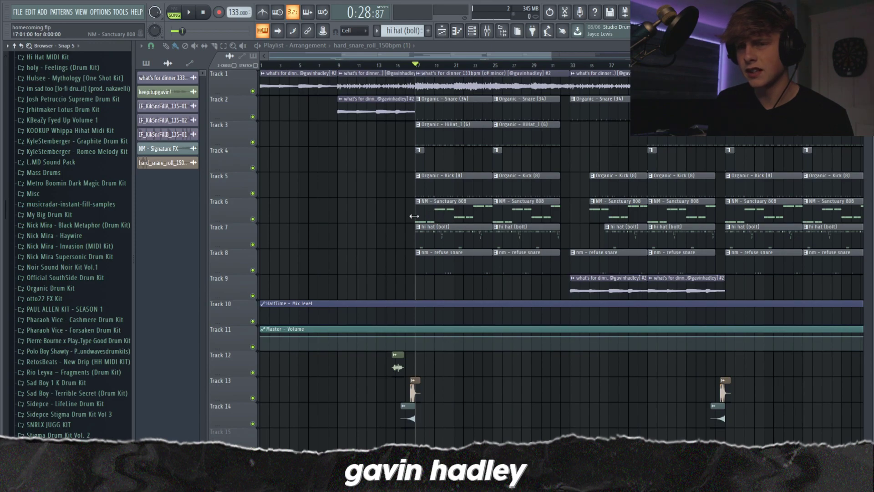
Open the Organic - HiHat_I (6) pattern's notes, then close them to return to the arrangement.
scroll(78, 244, up, 10)
scroll(78, 244, down, 3)
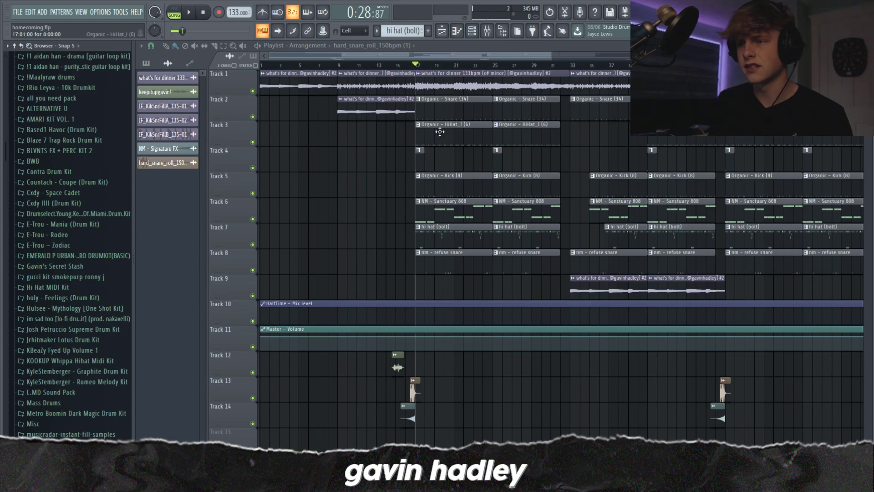
double_click(440, 133)
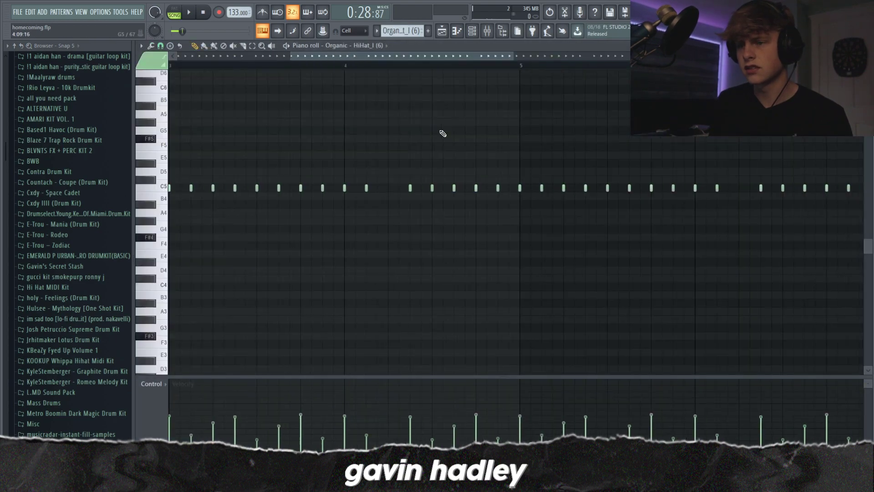
click(442, 32)
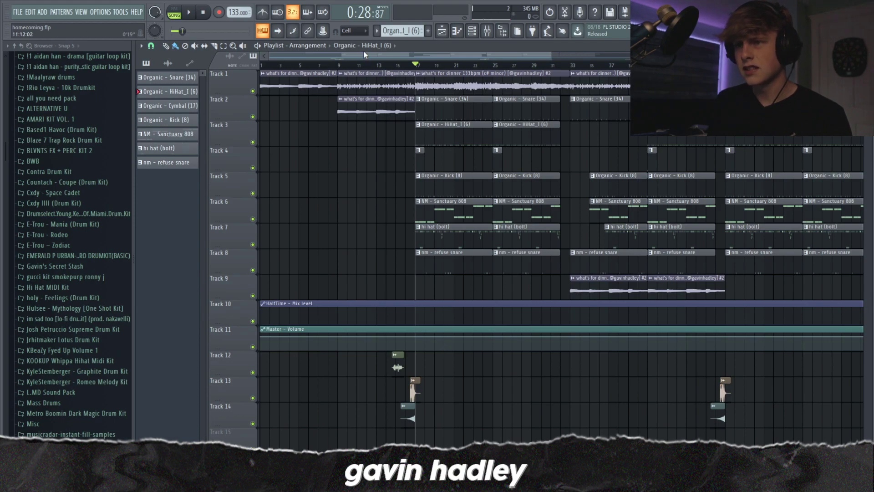
Jump playback between several points in the song, then stop and return to the start.
click(357, 64)
click(536, 65)
click(348, 64)
key(space)
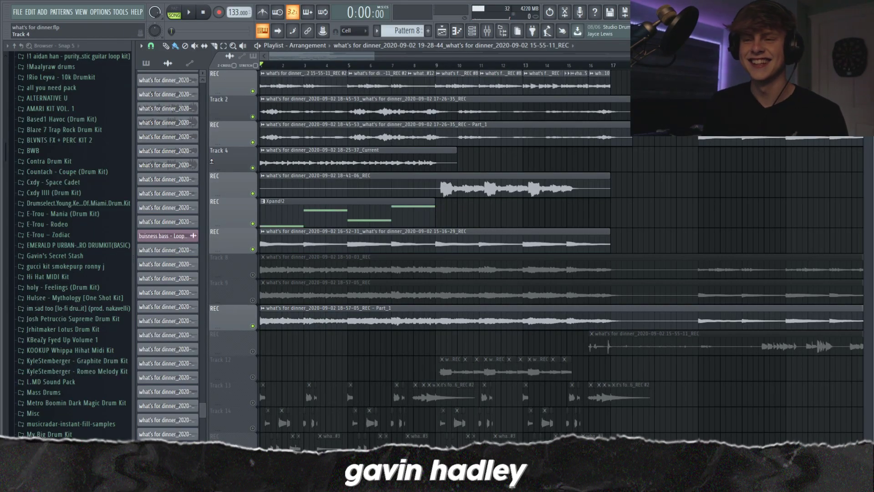
Scroll through the what's for dinner playlist and switch the picker to list patterns instead of audio clips.
scroll(172, 229, down, 8)
scroll(172, 229, down, 10)
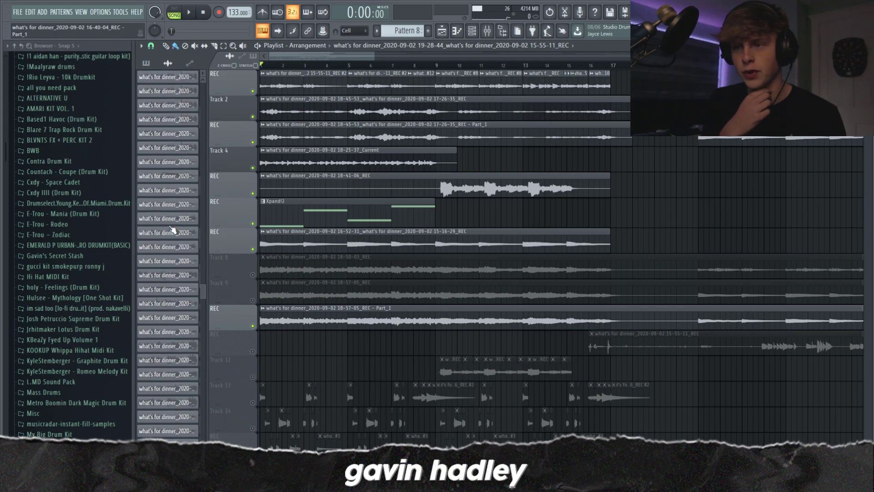
scroll(172, 229, down, 8)
scroll(175, 232, up, 10)
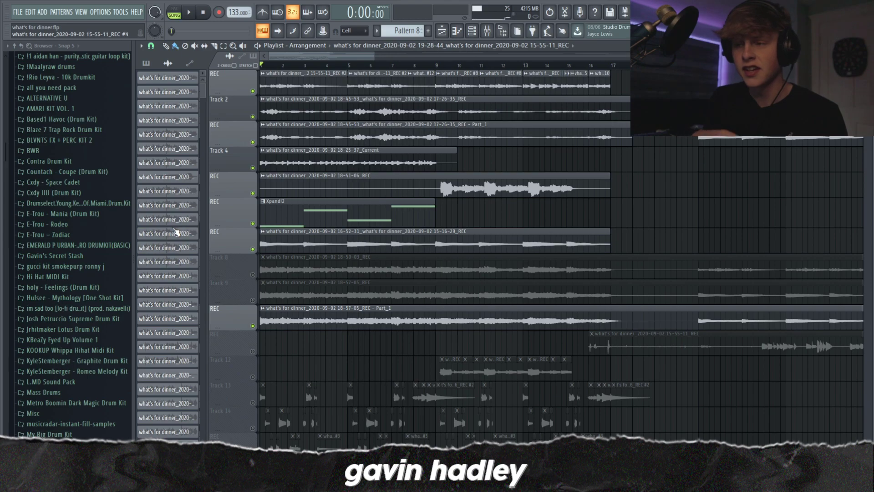
scroll(290, 313, down, 6)
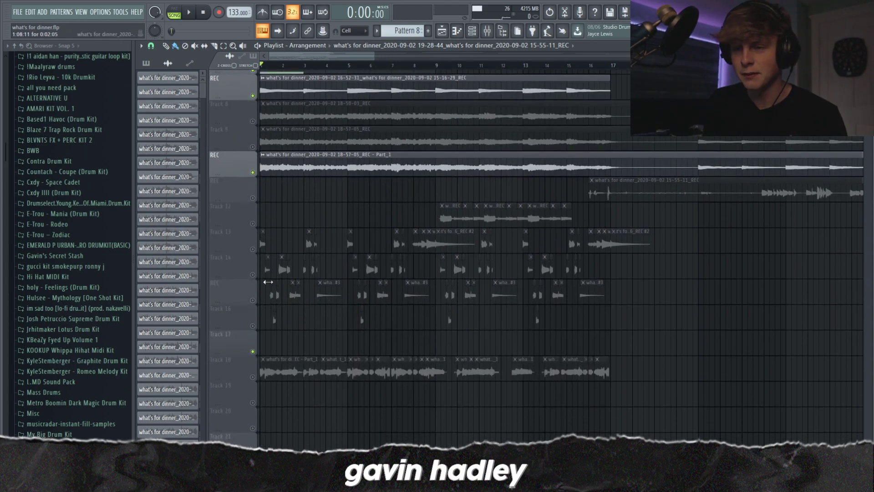
scroll(496, 254, up, 6)
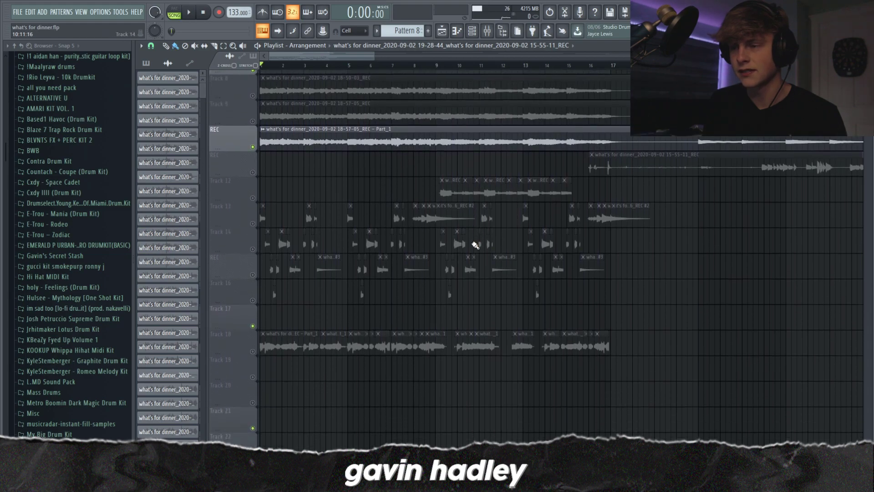
click(146, 62)
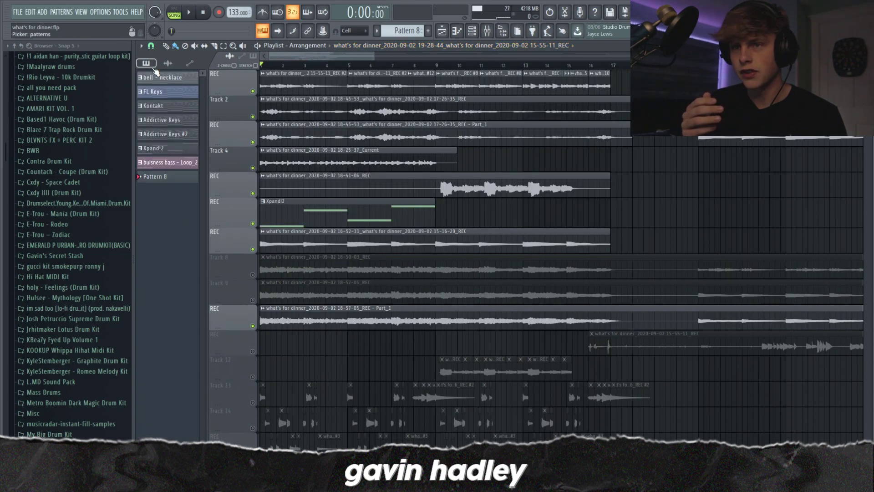
double_click(175, 94)
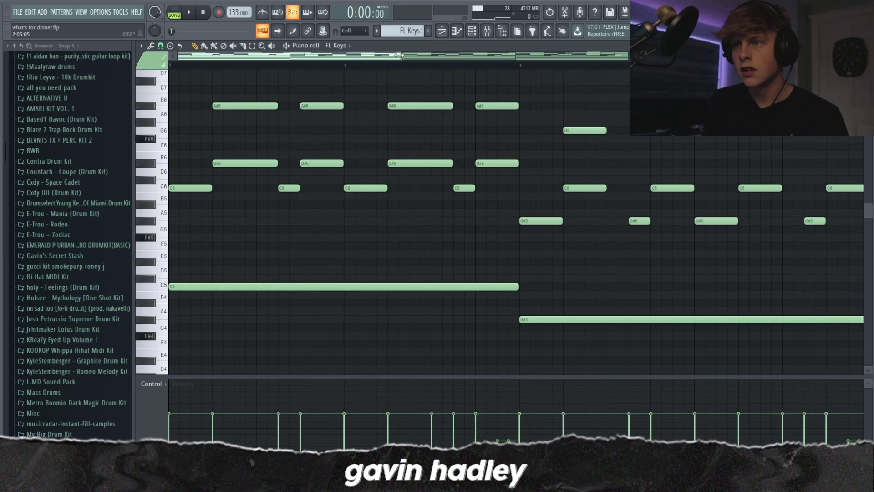
scroll(465, 65, down, 4)
scroll(774, 191, down, 3)
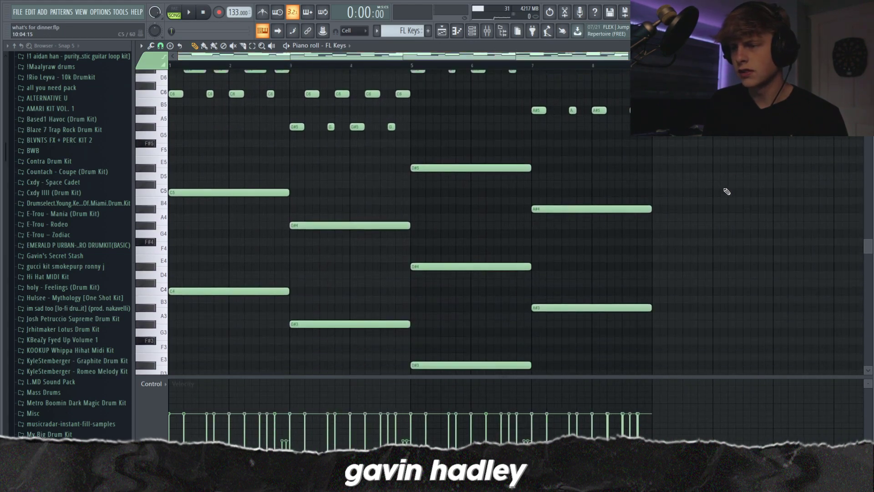
scroll(723, 190, down, 1)
scroll(719, 191, up, 2)
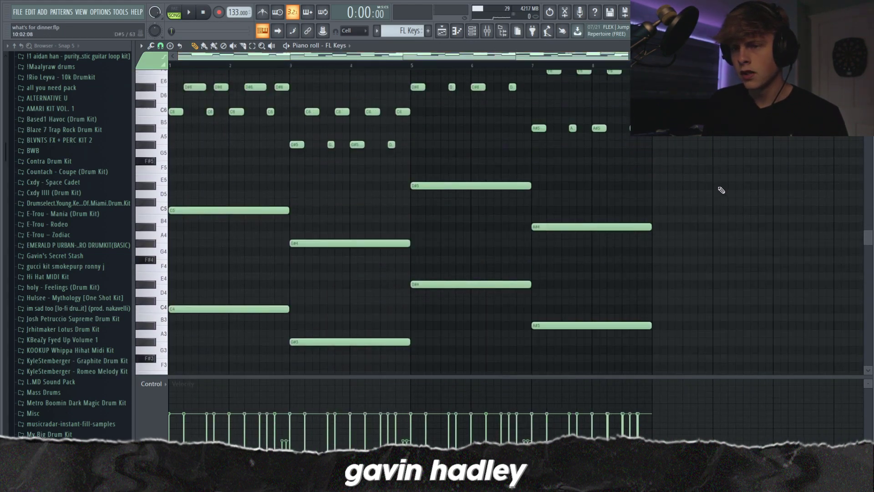
scroll(716, 189, up, 6)
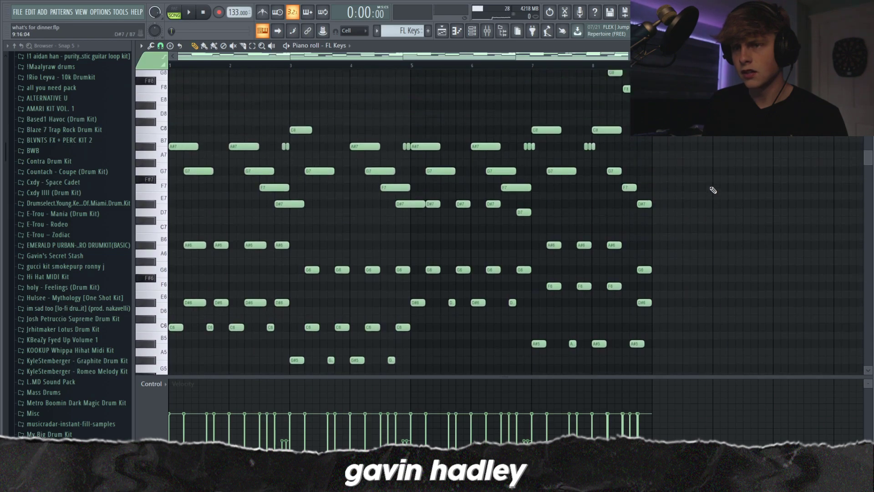
key(F7)
key(space)
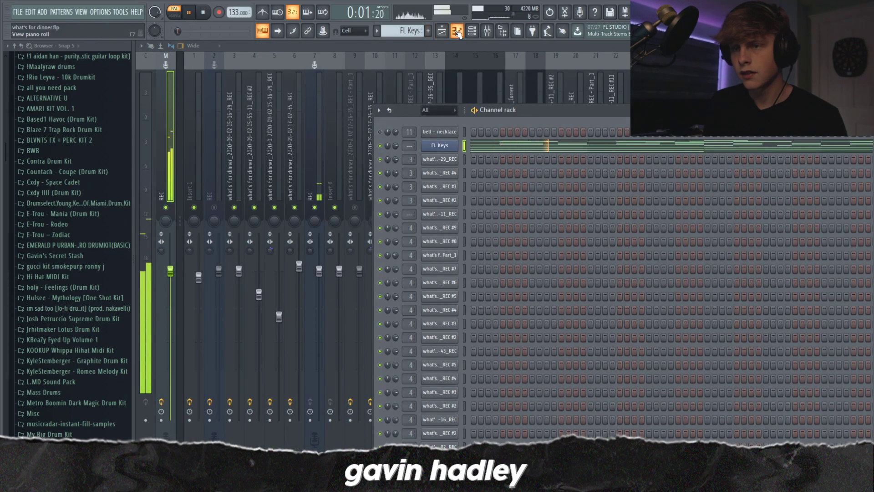
click(457, 31)
scroll(387, 104, down, 2)
click(387, 73)
right_click(386, 74)
scroll(391, 91, down, 6)
key(space)
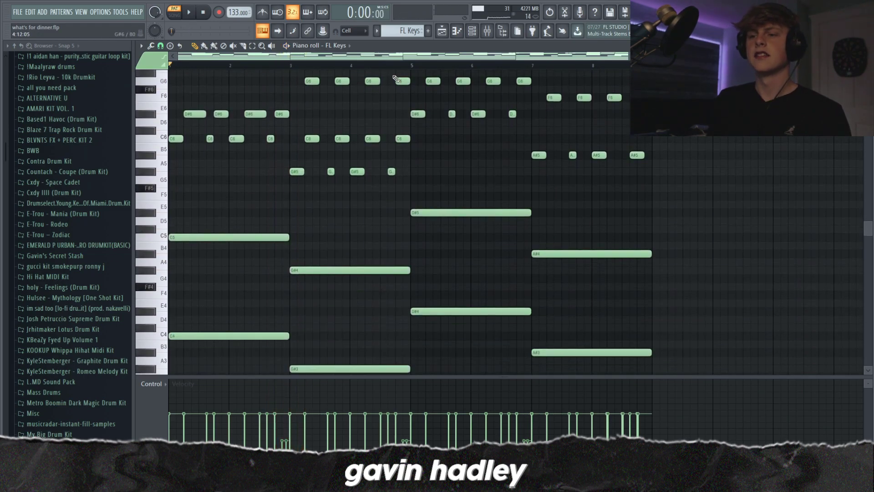
scroll(370, 94, down, 3)
scroll(250, 221, up, 1)
scroll(250, 223, up, 2)
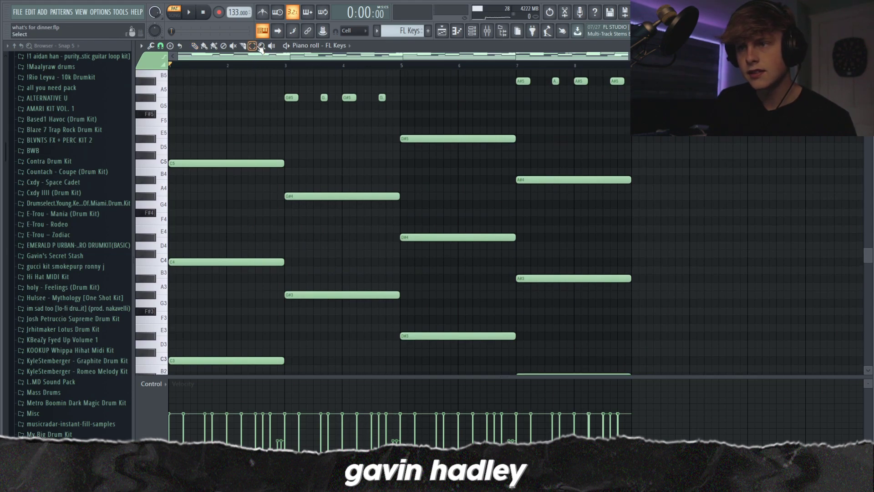
drag(579, 199, 186, 145)
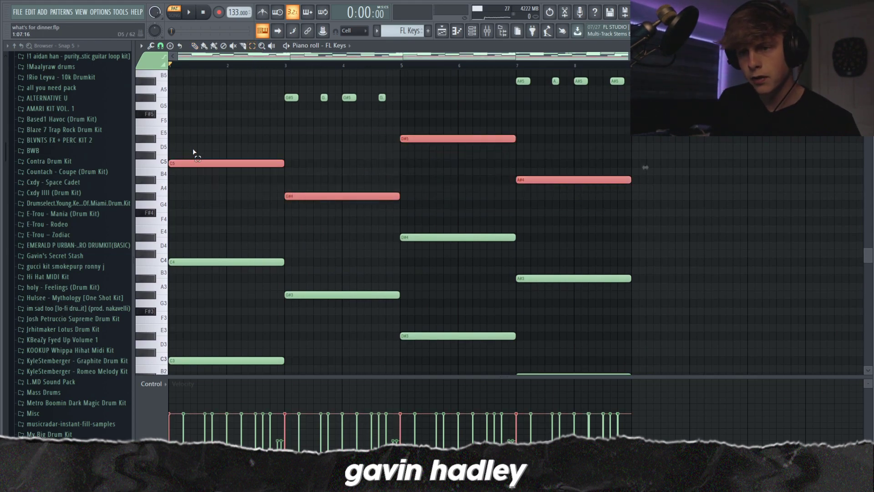
key(ctrl+Down)
key(ctrl+Up)
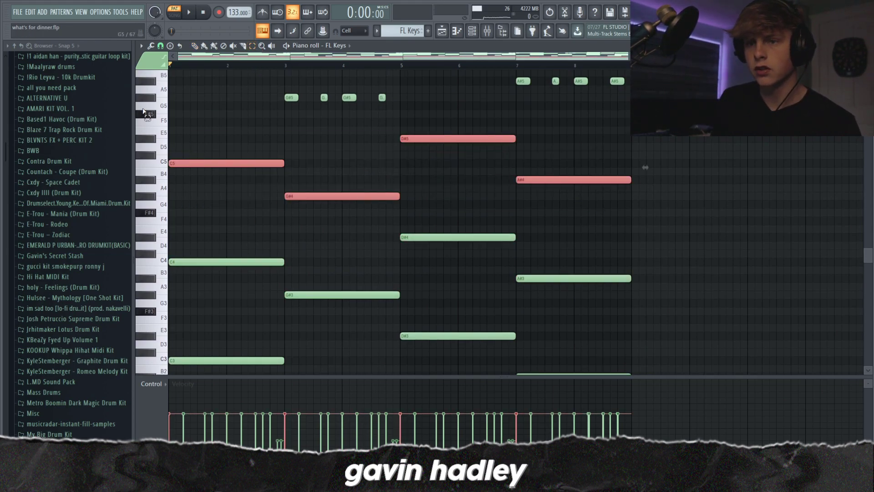
key(ctrl+Down)
scroll(244, 141, down, 6)
click(245, 150)
scroll(332, 176, up, 10)
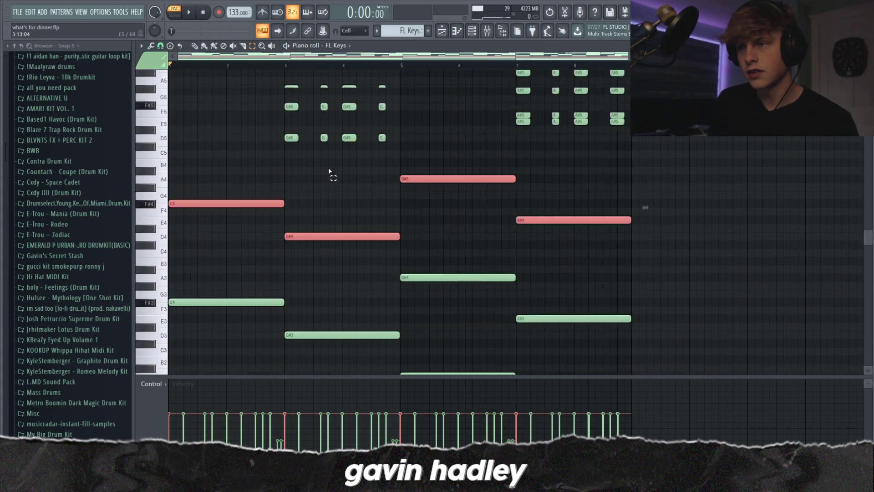
scroll(318, 177, down, 5)
drag(213, 135, 545, 202)
click(320, 179)
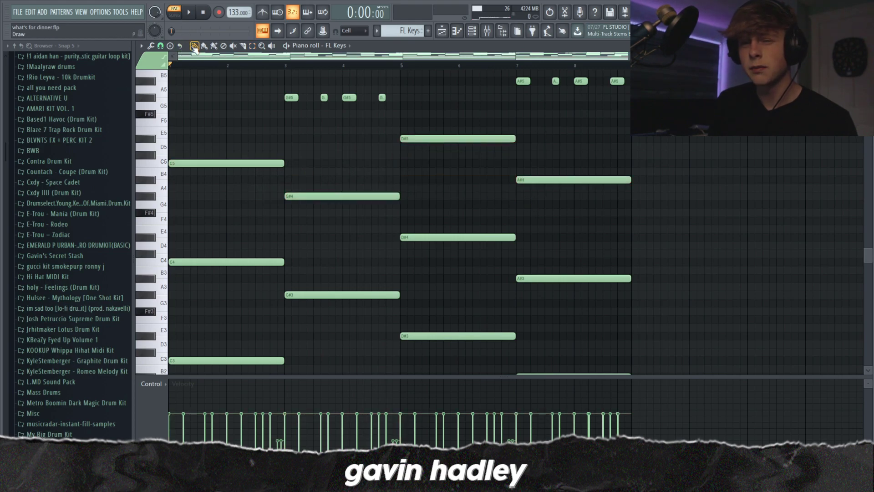
drag(205, 162, 163, 135)
click(191, 106)
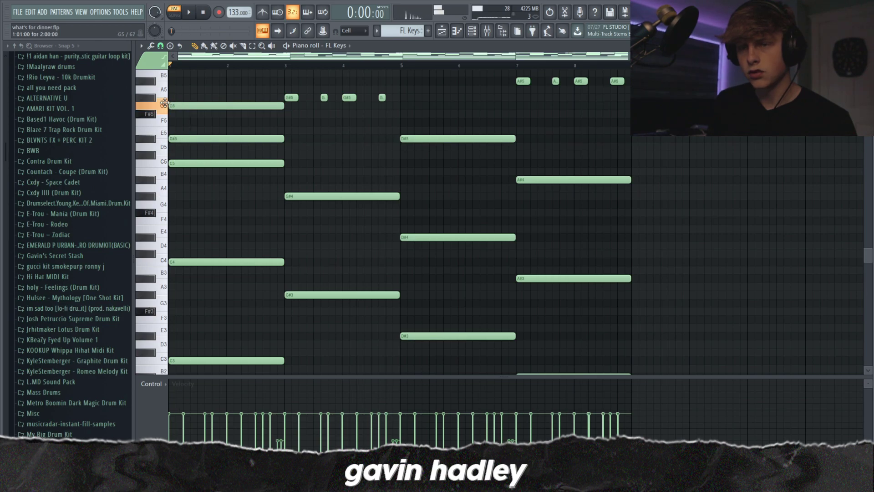
key(space)
key(space)
right_click(193, 106)
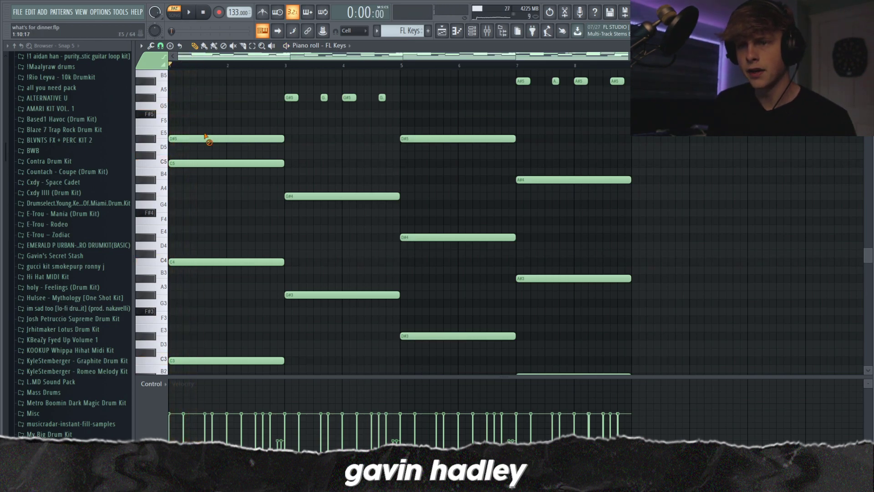
right_click(205, 138)
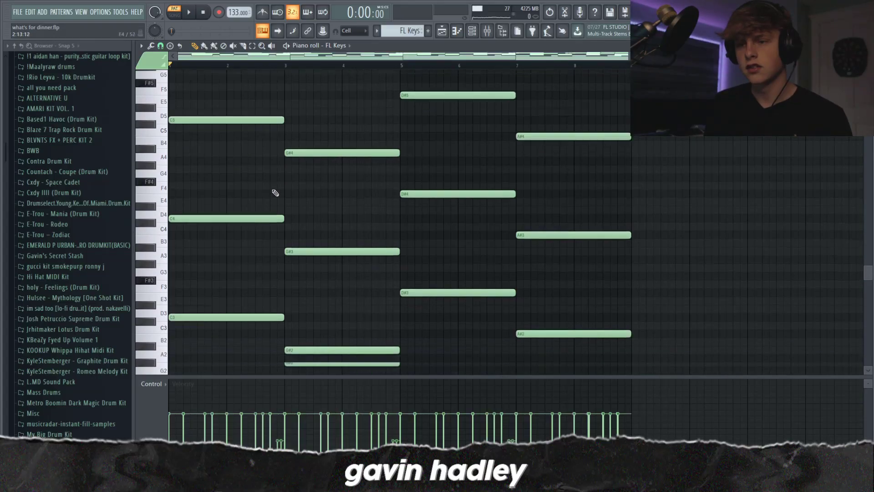
scroll(275, 193, down, 2)
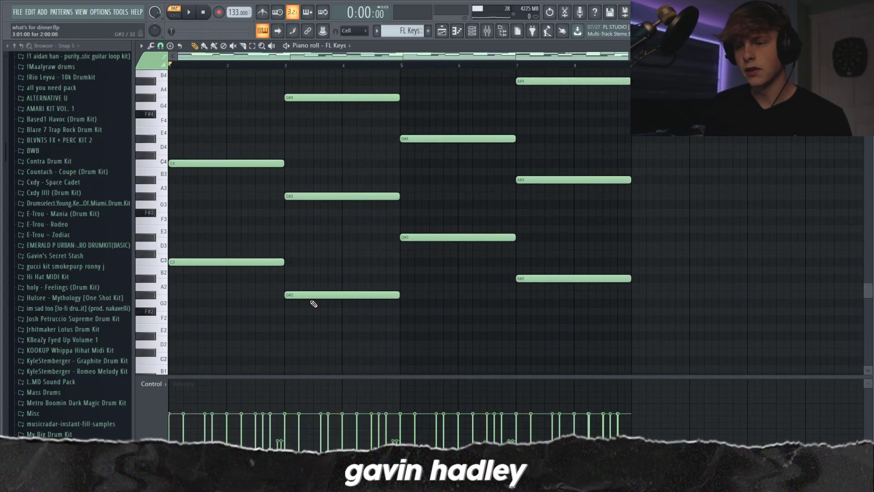
scroll(358, 312, up, 4)
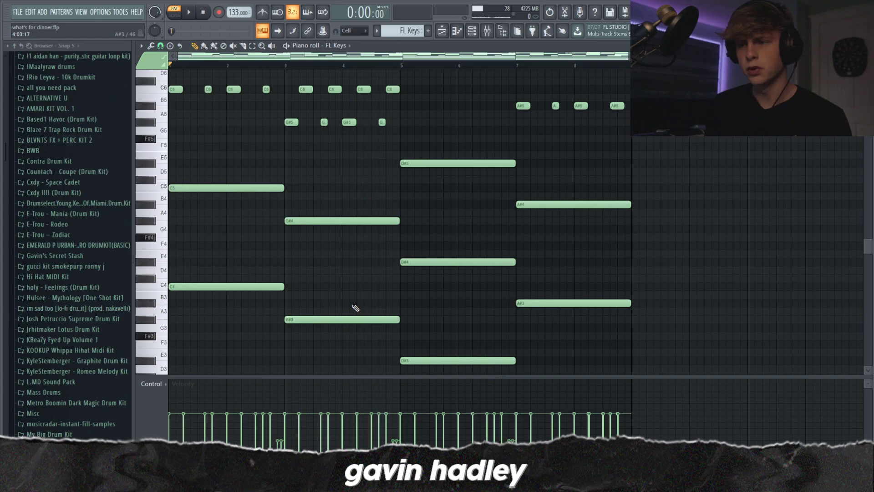
scroll(355, 307, up, 1)
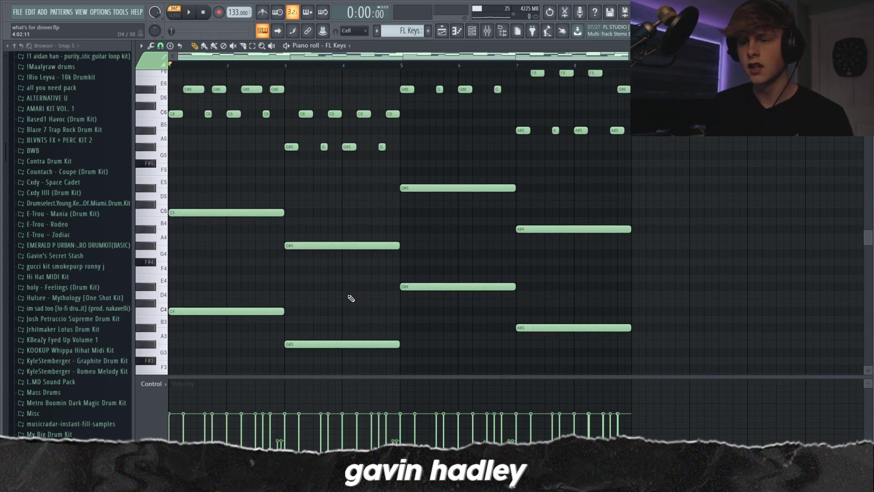
scroll(330, 267, down, 1)
scroll(330, 267, down, 1)
click(270, 162)
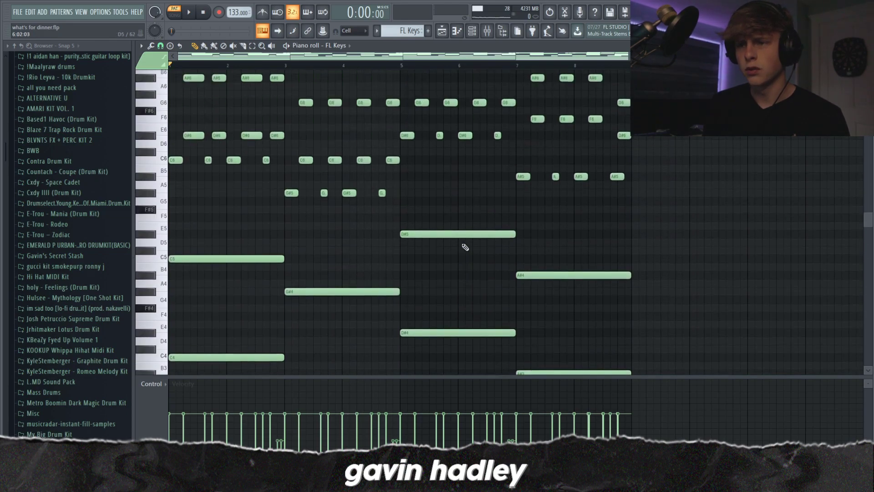
scroll(465, 246, up, 4)
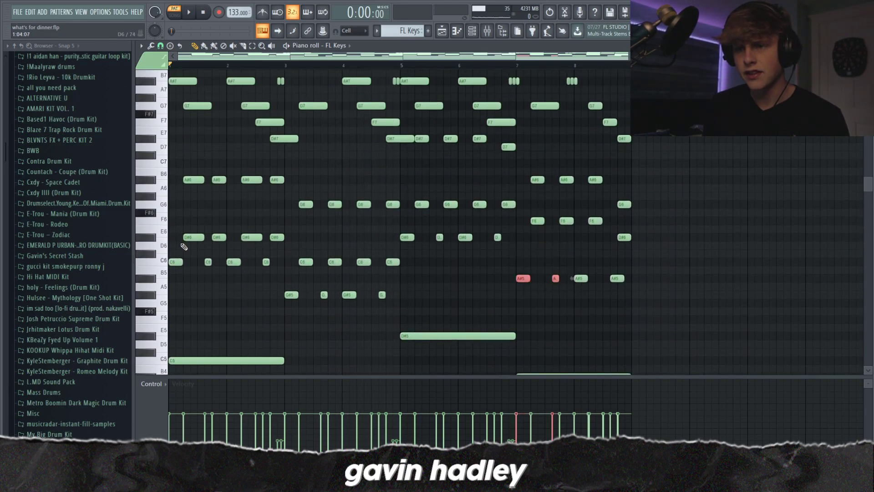
scroll(158, 266, down, 3)
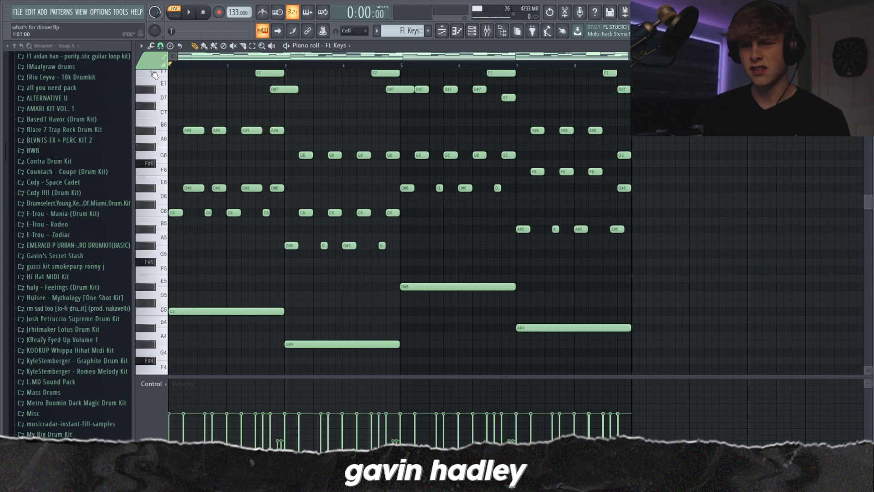
Play the FL Keys pattern briefly, then stop it.
scroll(208, 177, down, 1)
scroll(207, 177, up, 1)
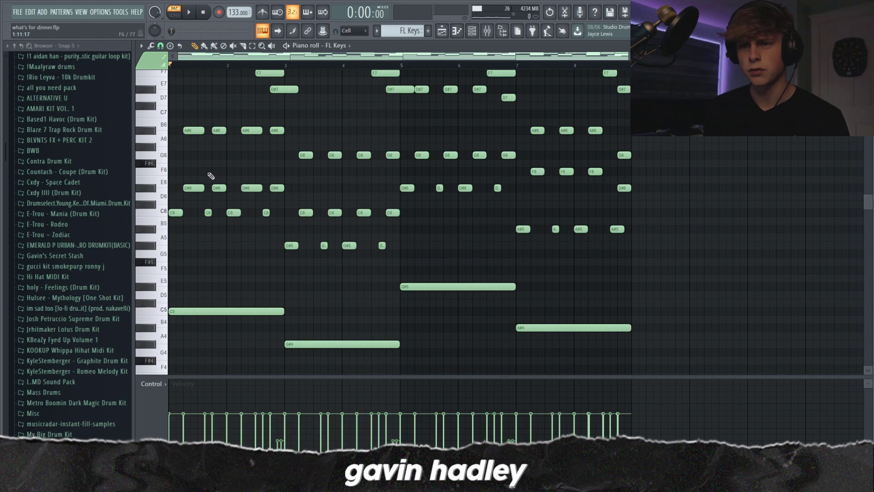
scroll(210, 176, up, 3)
key(space)
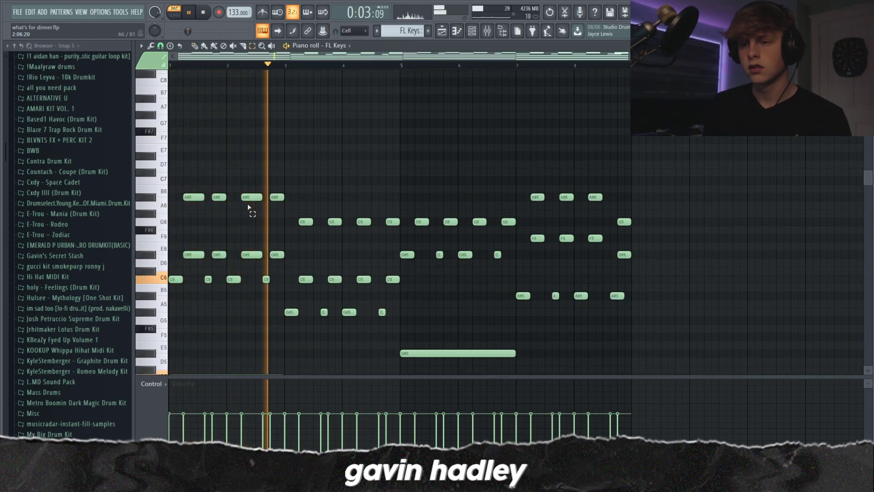
scroll(281, 219, down, 4)
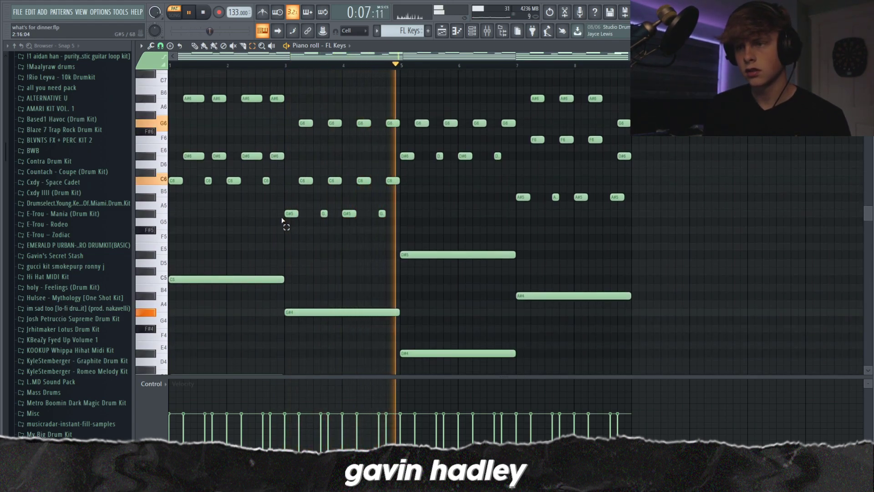
key(space)
Select the melody notes around bars 5 and 6, then play them from bar 5.
drag(293, 225, 506, 194)
click(367, 146)
scroll(380, 176, up, 3)
scroll(387, 200, down, 1)
click(506, 194)
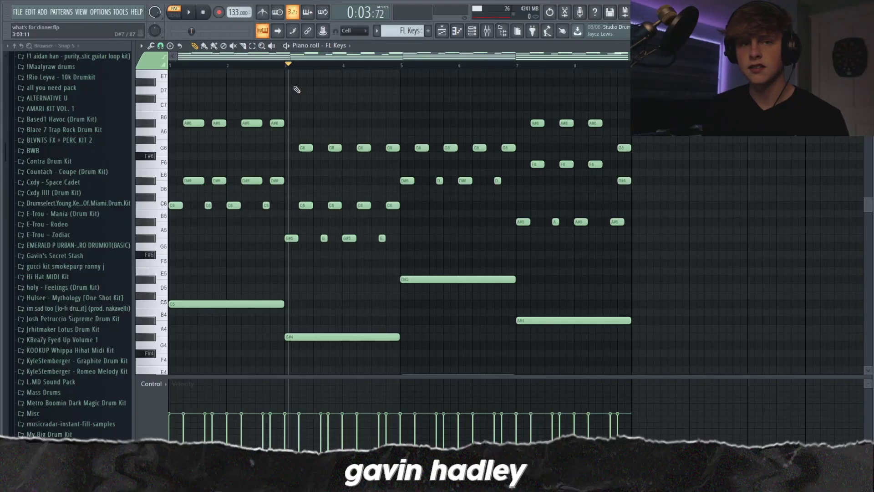
drag(400, 74, 395, 76)
key(space)
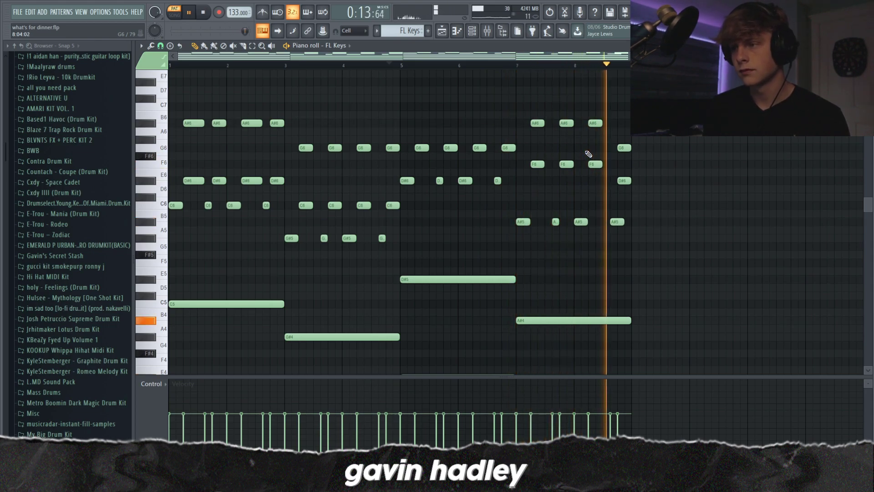
key(space)
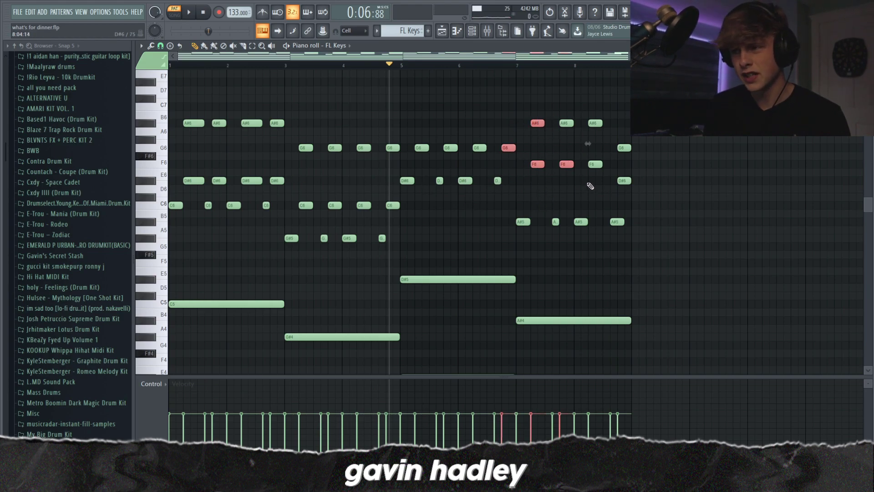
Move the song position near the end of bar 8 and restore the earlier note selection.
drag(603, 66, 617, 66)
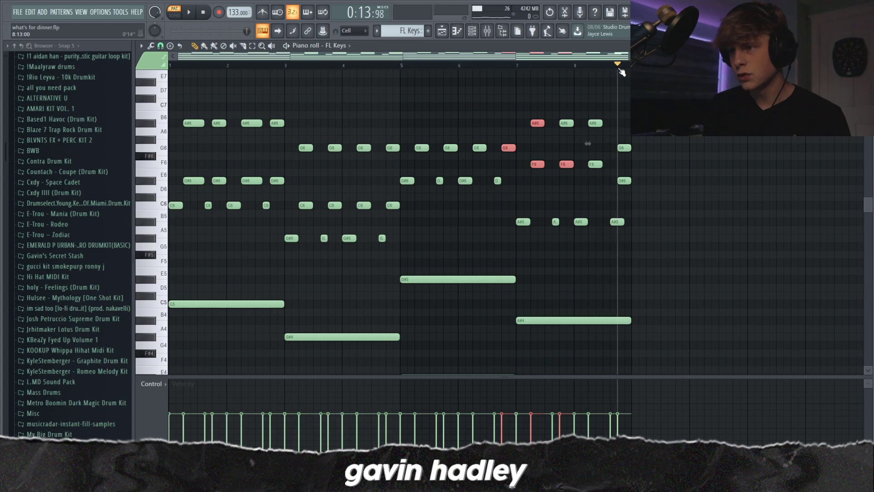
click(624, 181)
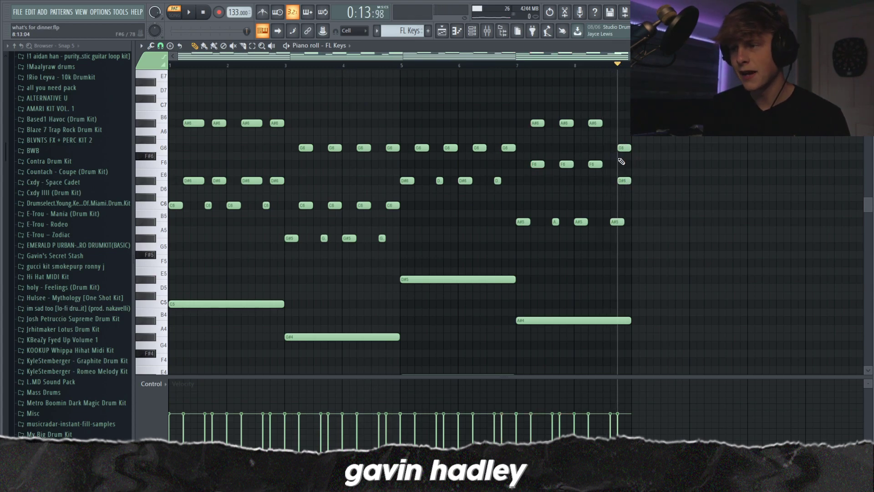
scroll(616, 162, down, 2)
scroll(205, 152, up, 2)
scroll(200, 288, down, 2)
key(ctrl+z)
Play the last bars of the FL Keys pattern starting just before bar 8.
click(574, 66)
mouse_move(576, 68)
mouse_down()
mouse_move(566, 64)
mouse_move(590, 77)
mouse_move(632, 79)
mouse_move(589, 76)
mouse_up()
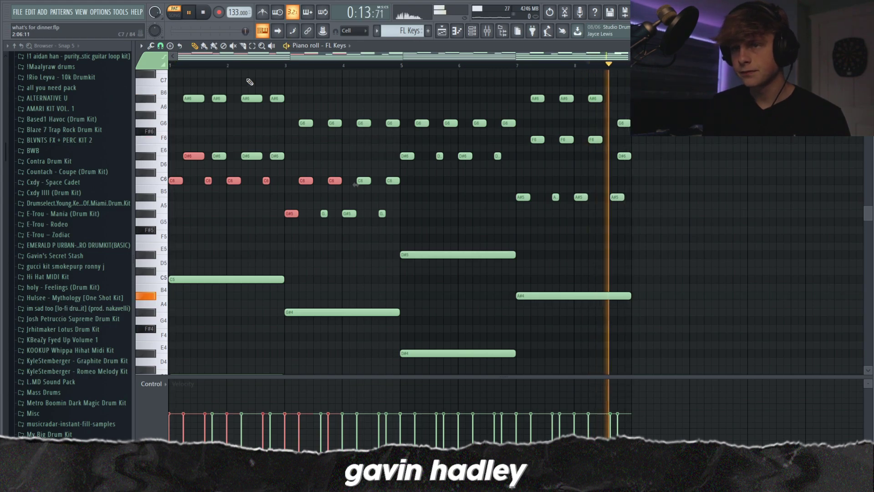
key(space)
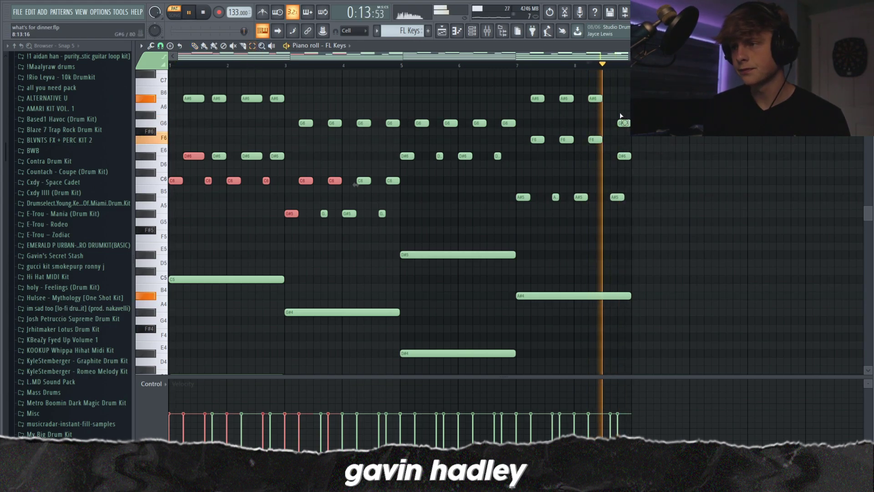
key(space)
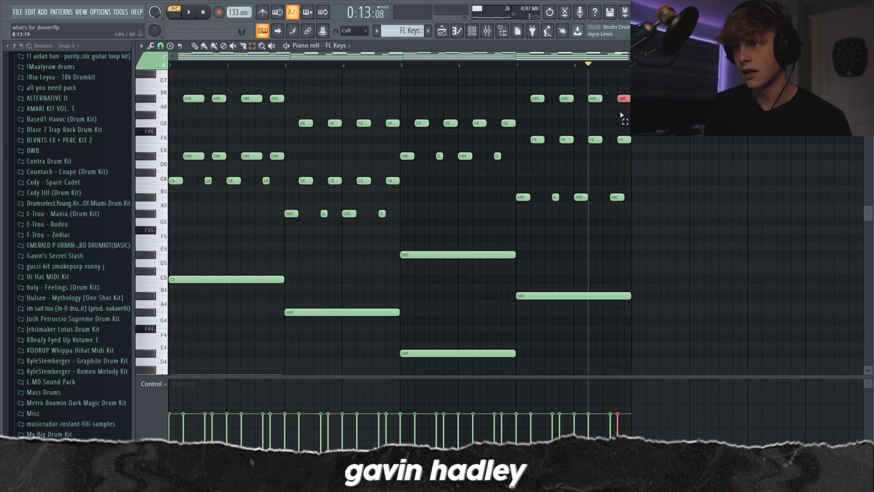
key(space)
key(space)
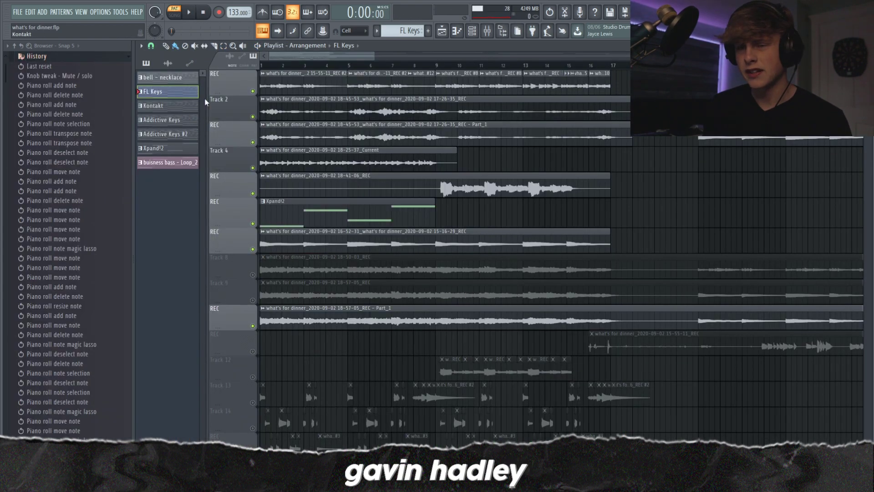
Open and close the Channel rack, then pick Kontakt and then Addictive Keys #2 as the current pattern.
scroll(371, 63, up, 2)
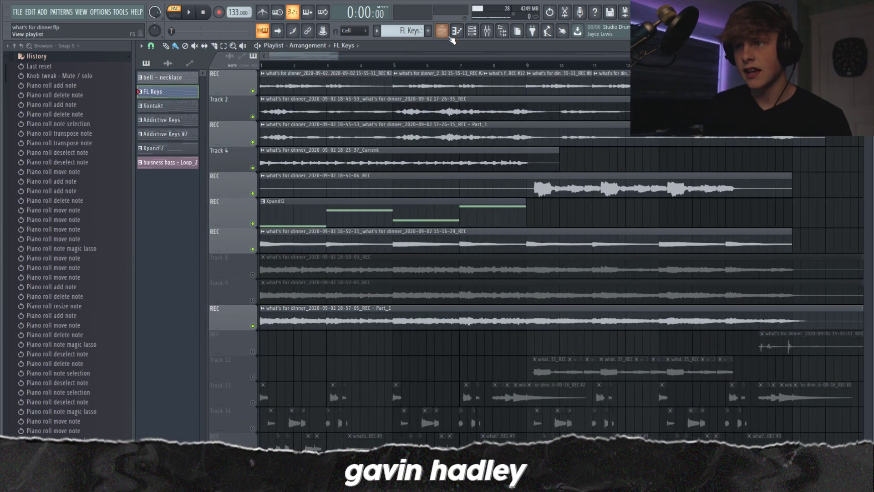
click(472, 31)
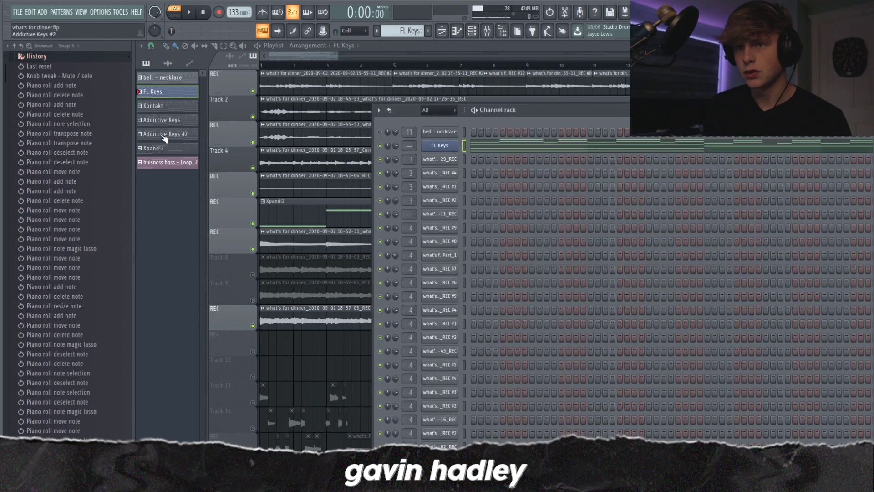
key(F6)
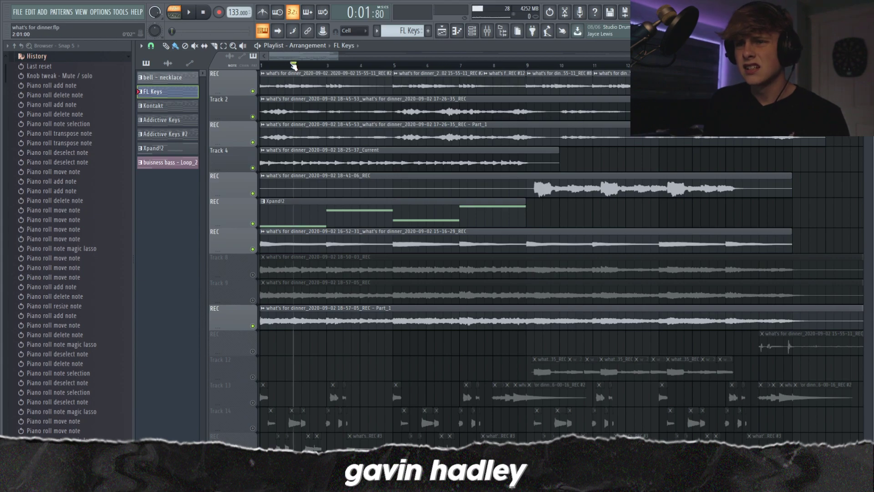
click(157, 106)
shift+click(160, 134)
scroll(256, 162, down, 9)
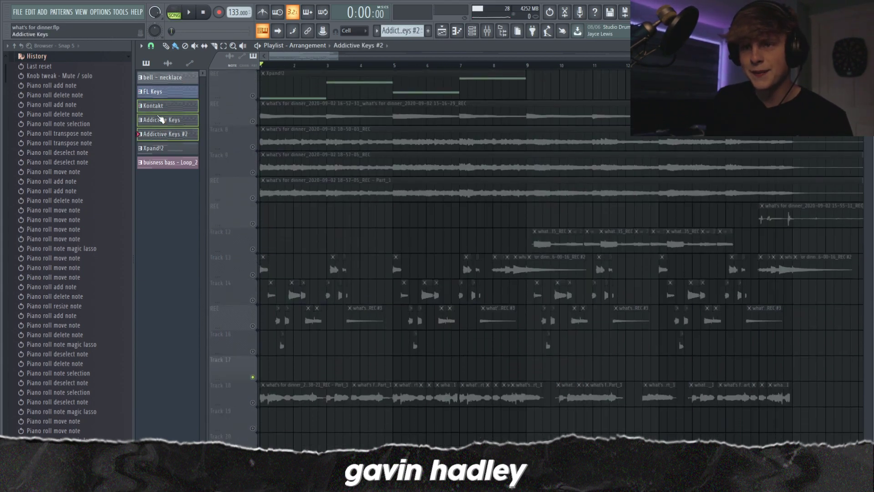
Play the song and select the Addictive Keys insert in the Mixer, then close it.
key(space)
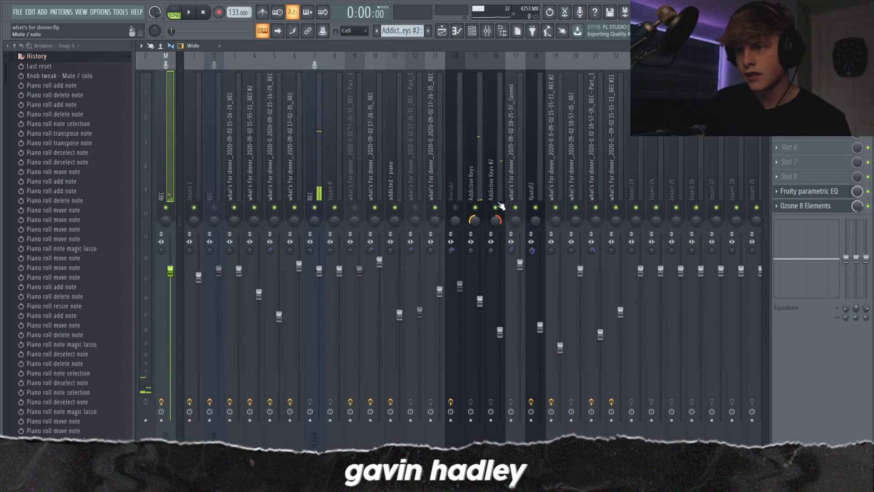
key(F9)
click(478, 177)
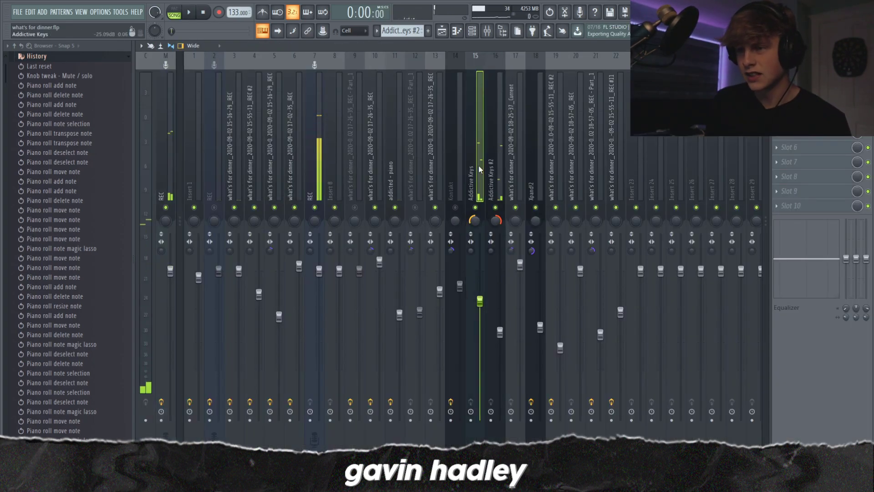
key(F9)
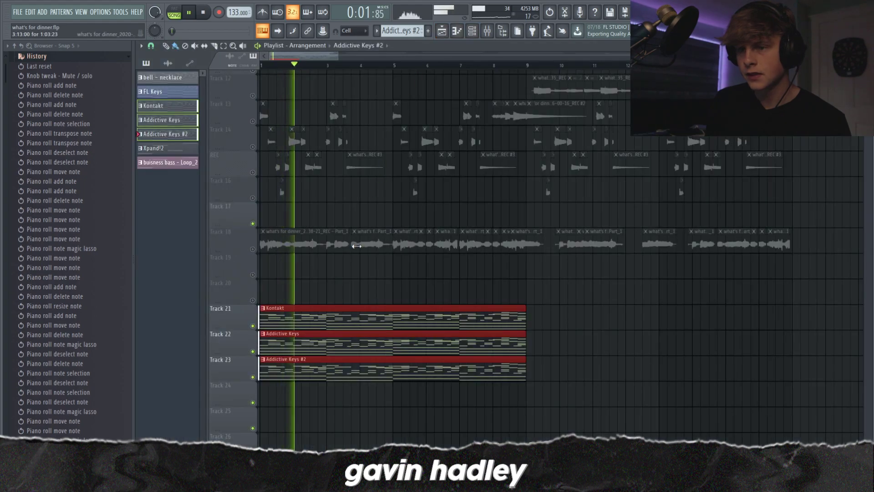
Stop playback, deselect the three keys clips, and select an audio clip in the playlist.
scroll(351, 278, down, 1)
key(space)
click(295, 282)
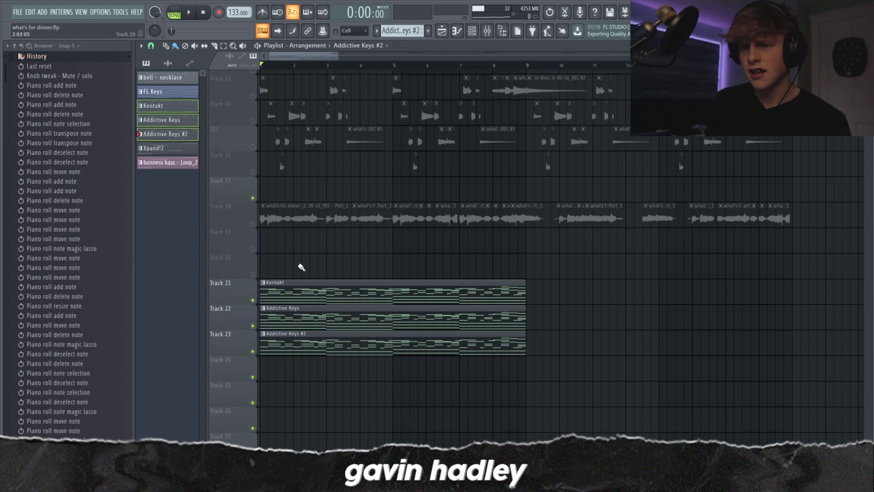
scroll(302, 267, up, 6)
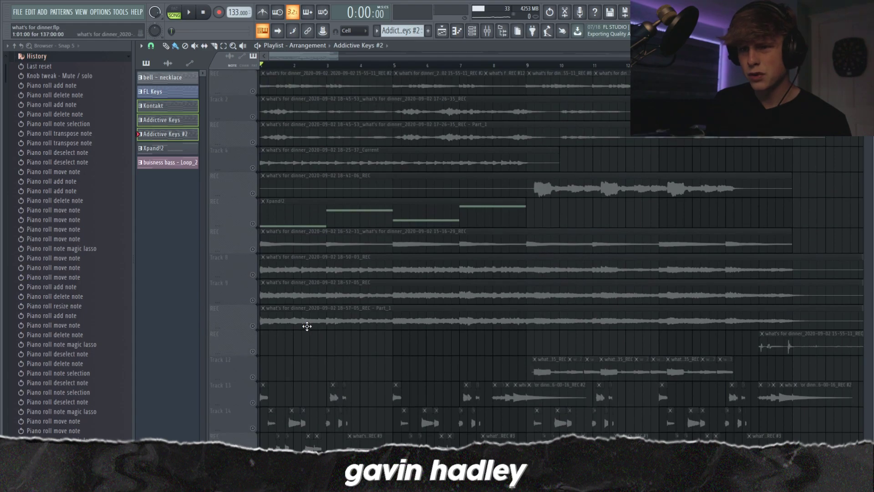
click(253, 160)
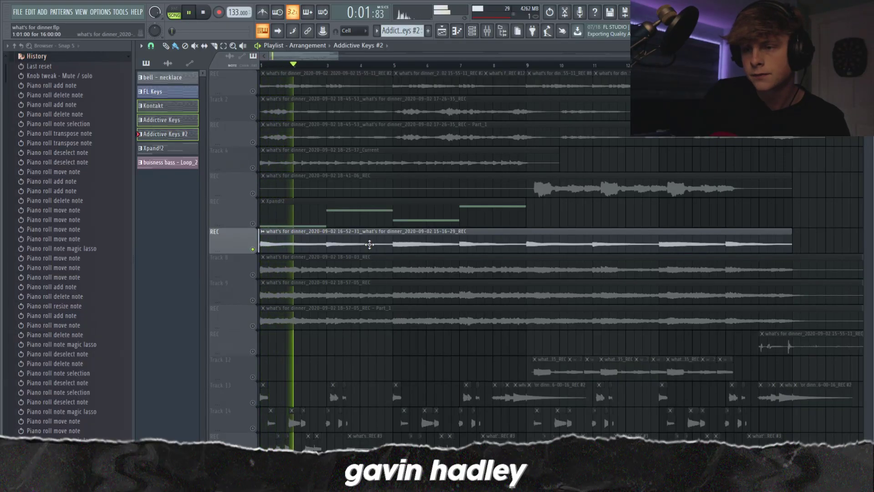
Move the playback position ahead to around bar 5 and stop playback.
click(397, 66)
click(460, 66)
key(space)
click(415, 65)
Play the song and review Guitar Rig 5 and Fruity parametric EQ 2 on mixer insert 7.
click(487, 32)
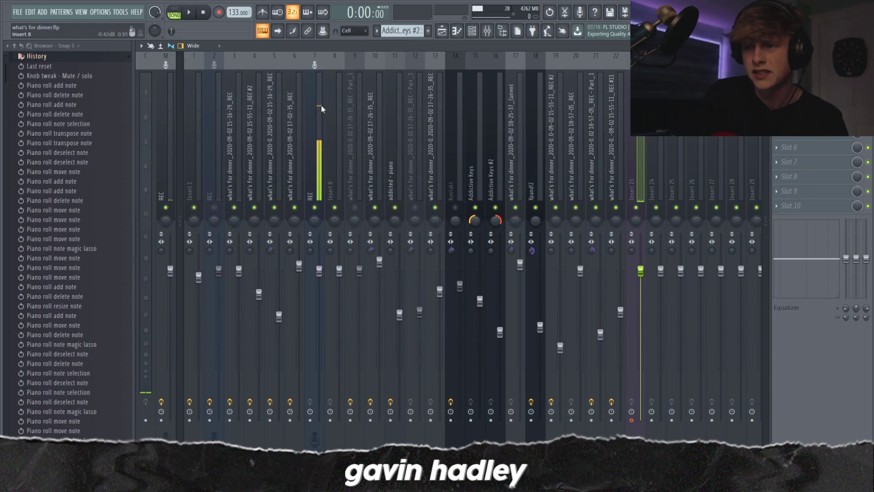
click(317, 135)
key(space)
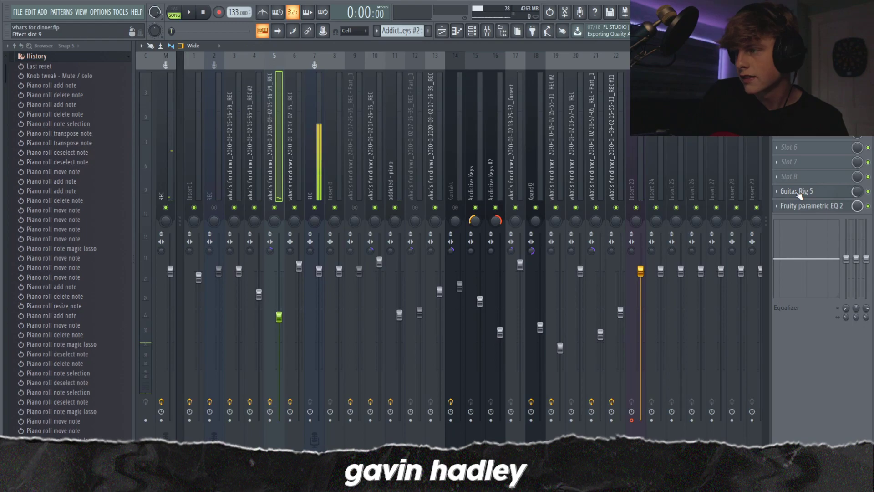
click(797, 191)
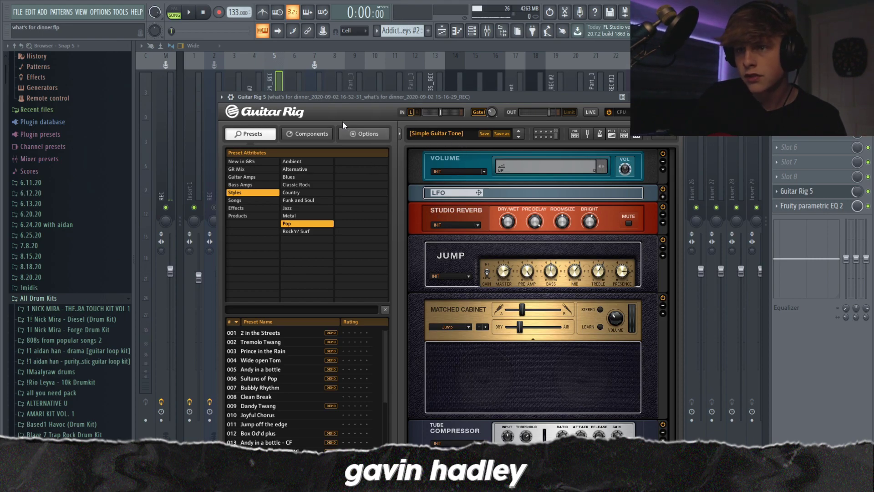
drag(321, 97, 327, 63)
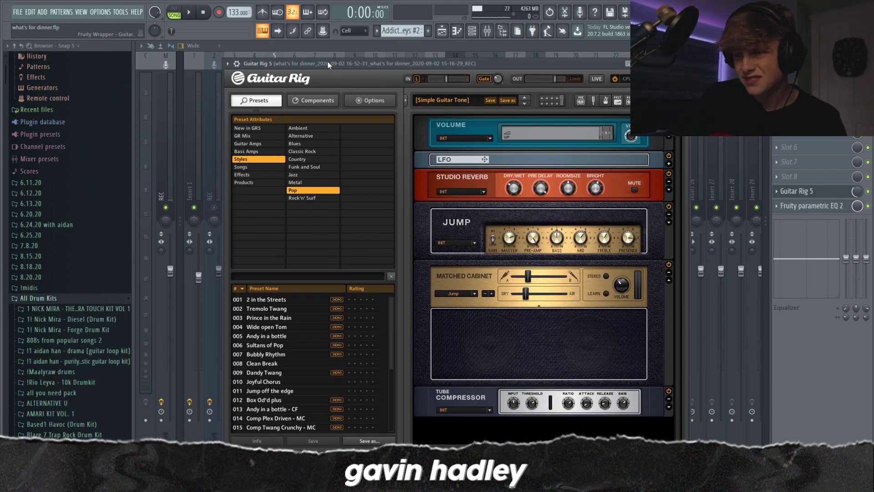
click(837, 206)
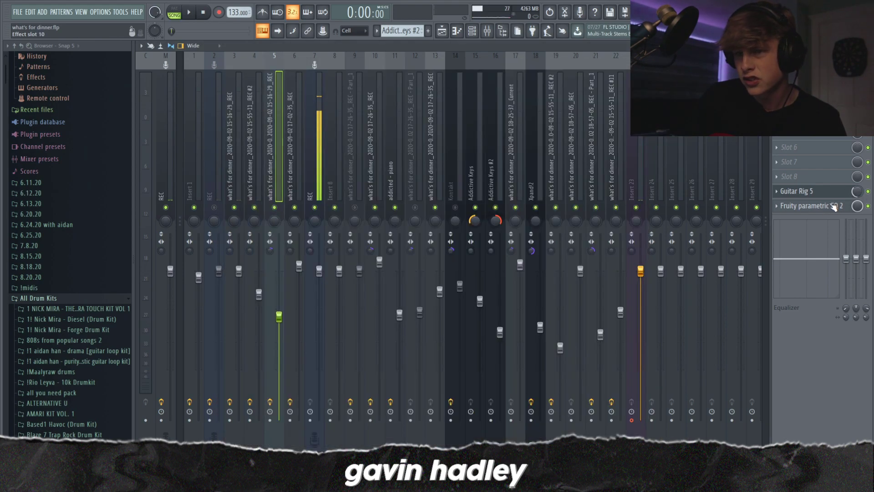
click(810, 210)
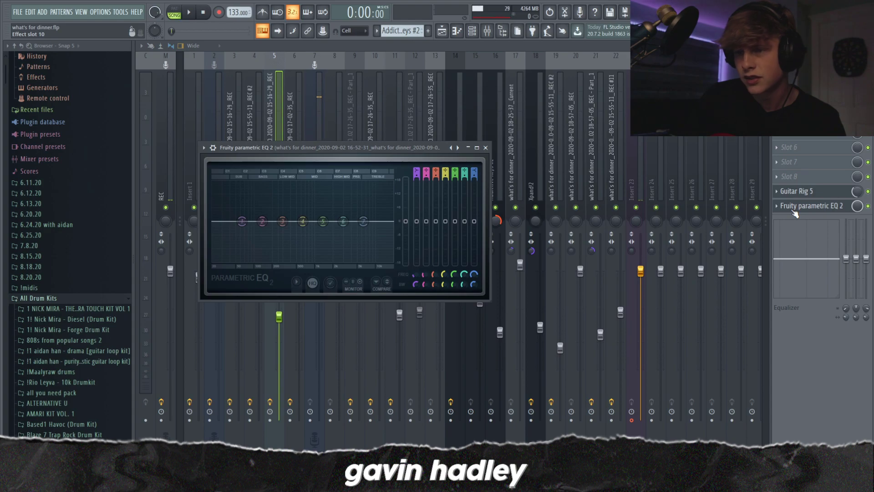
click(441, 30)
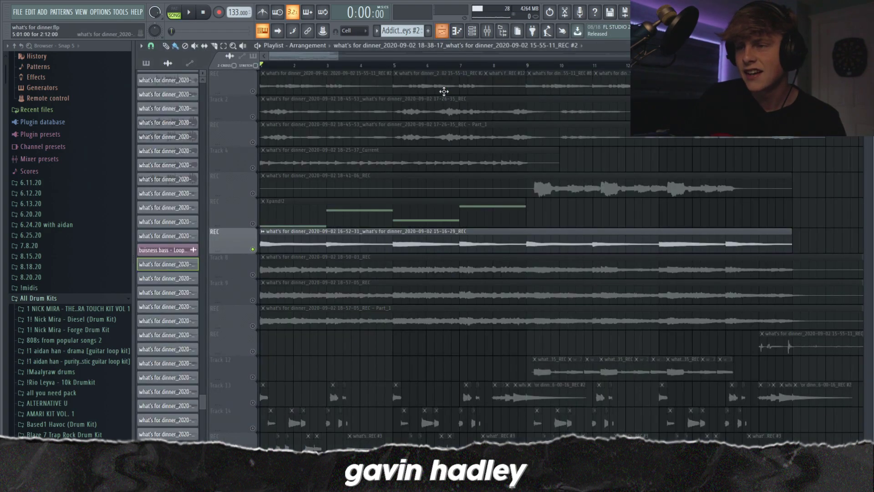
Unmute Track 4 and the Xpand!2 track, audition them, and toggle the top REC track.
click(252, 168)
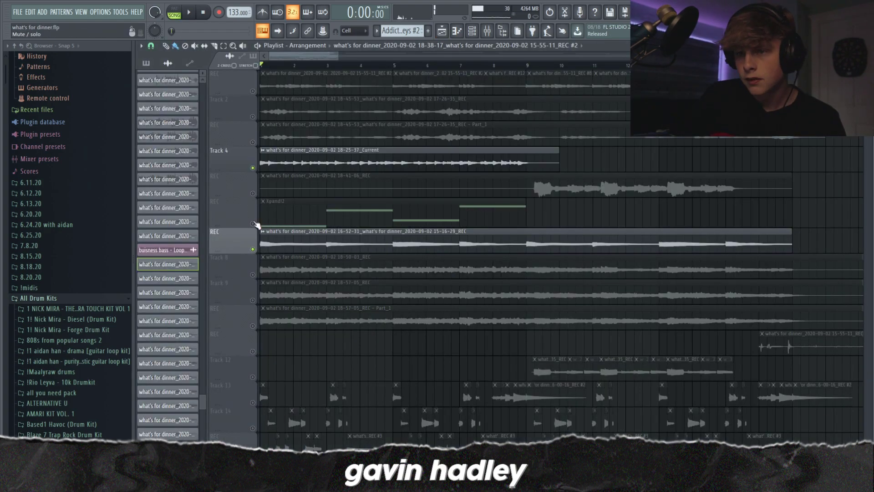
click(252, 224)
key(space)
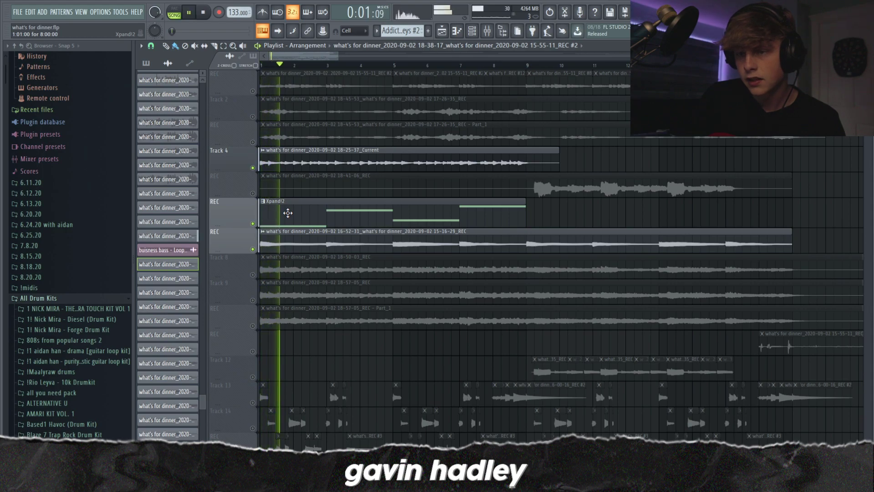
key(space)
click(252, 91)
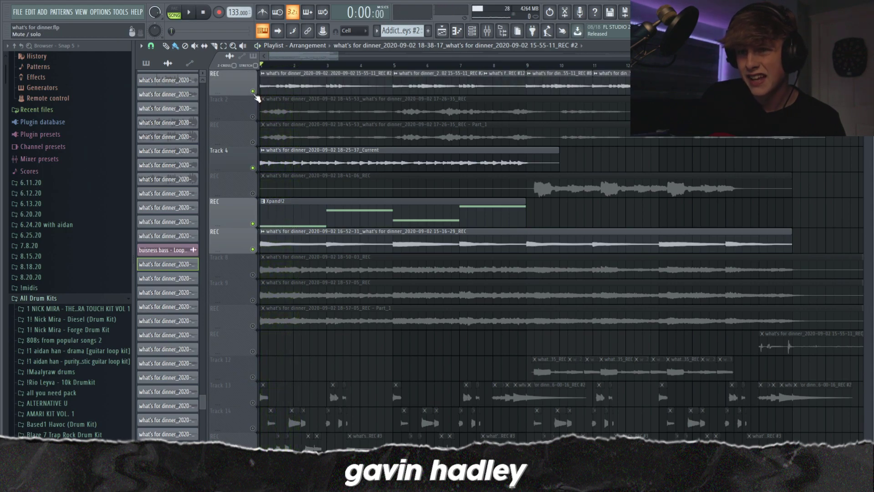
click(253, 91)
Briefly unmute Track 13, then select clips in the playlist and deselect them.
scroll(264, 302, down, 3)
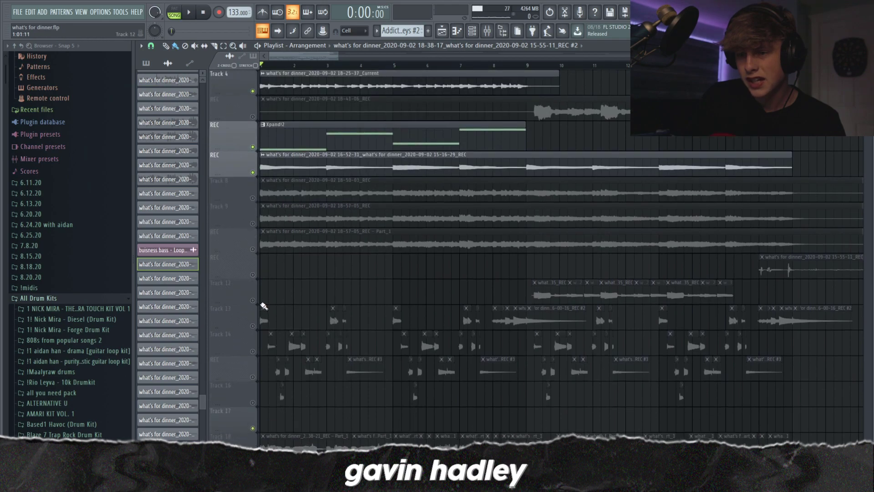
click(252, 325)
click(252, 324)
scroll(327, 157, down, 4)
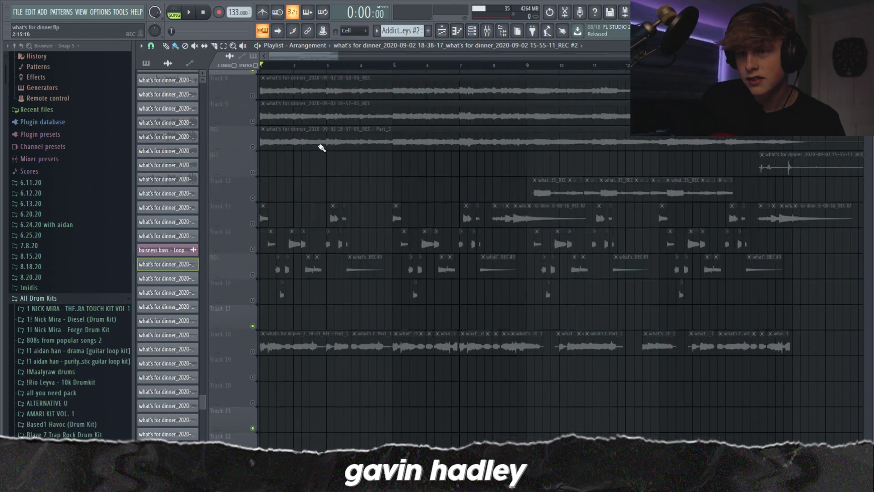
key(e)
drag(851, 374, 273, 182)
click(302, 189)
Mute and then unmute the top REC track.
scroll(323, 216, up, 4)
scroll(323, 216, up, 1)
click(254, 91)
click(253, 92)
Set the song position near the start and play the arrangement from the beginning.
click(273, 66)
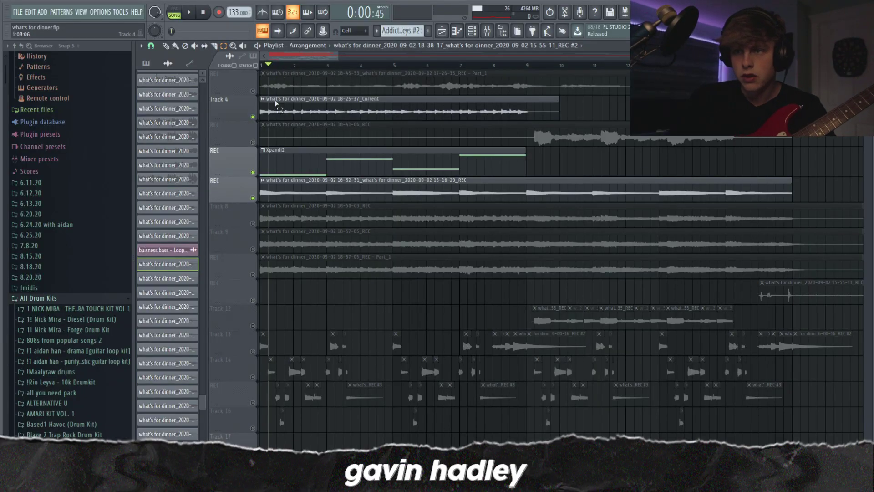
scroll(536, 363, down, 2)
scroll(535, 367, up, 1)
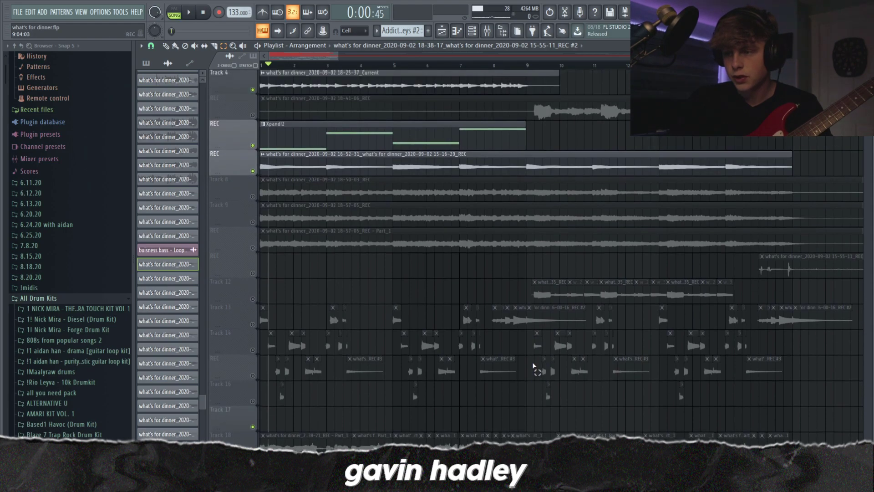
click(266, 66)
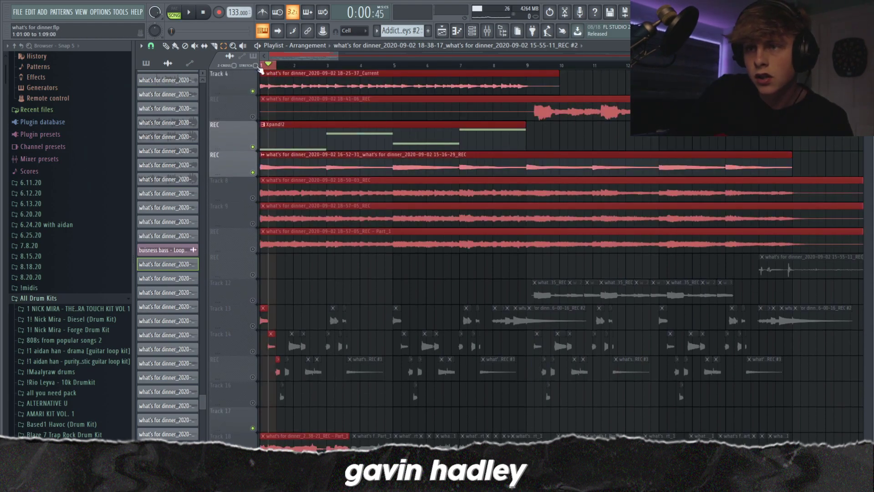
key(space)
scroll(340, 166, up, 2)
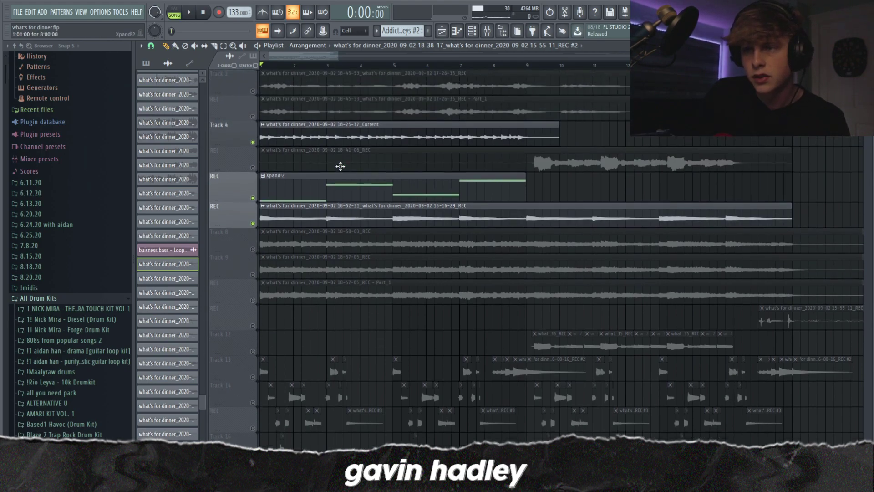
scroll(306, 151, up, 1)
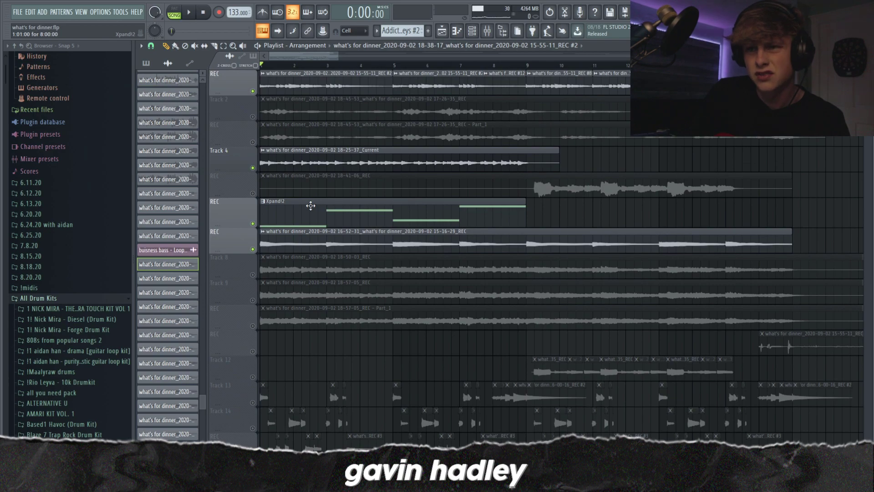
key(space)
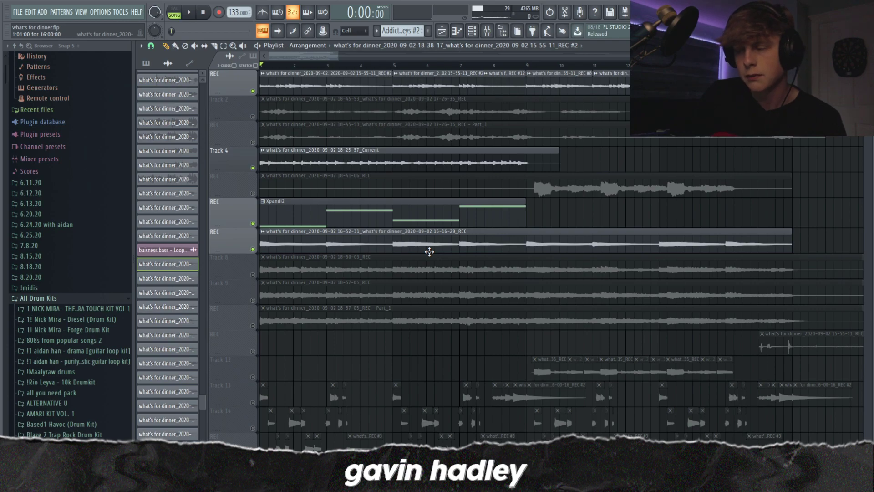
After a quick look at the mixer, mute Tracks 13, 14 and 15 in the playlist.
click(486, 31)
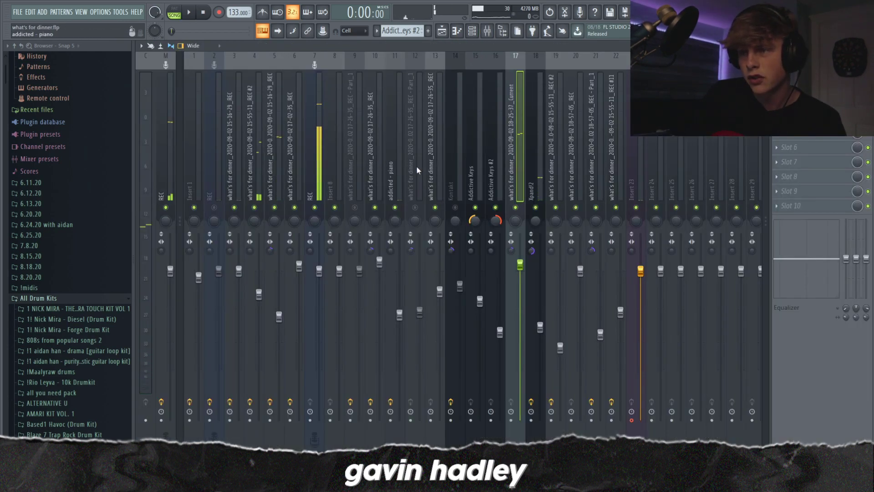
key(F5)
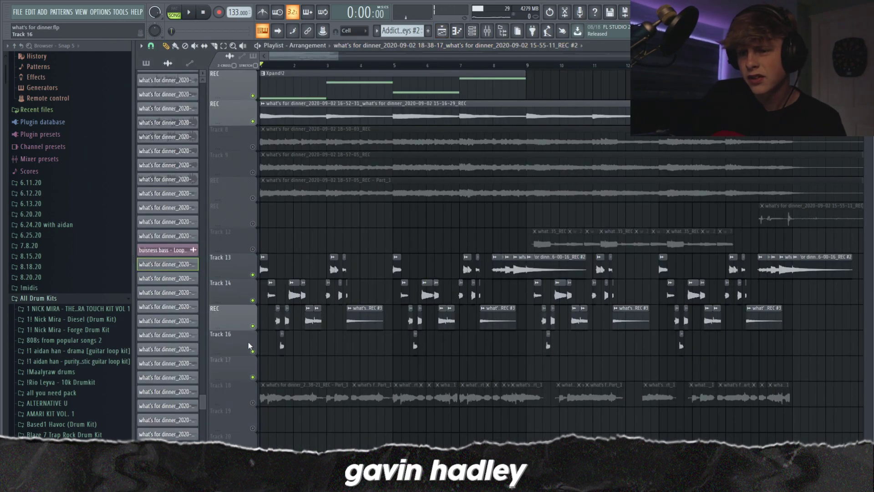
mouse_move(253, 296)
mouse_down()
mouse_move(254, 318)
mouse_move(257, 282)
mouse_up()
scroll(264, 285, up, 5)
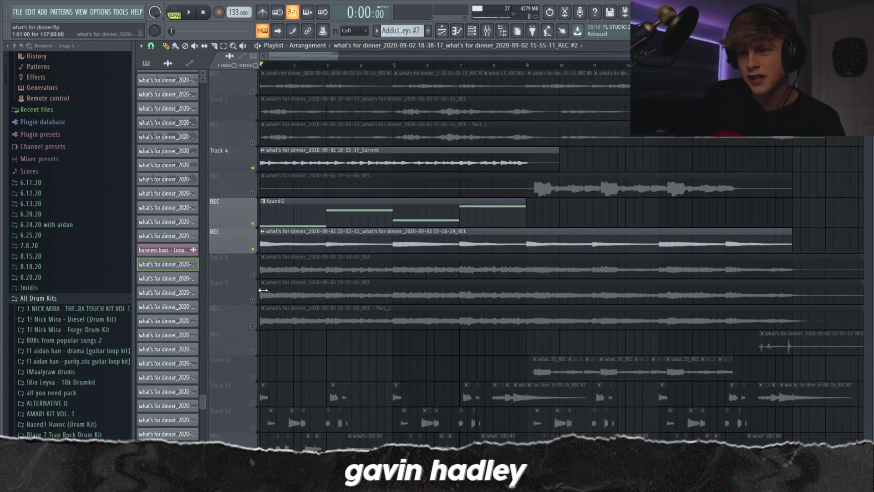
Check the mixer's Vulf Compressor window, then mute the main REC vocal track.
click(487, 30)
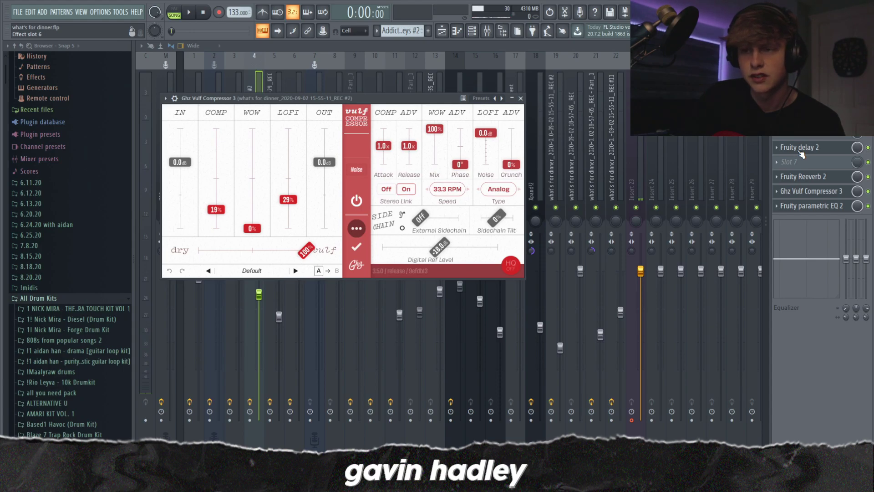
drag(410, 98, 458, 101)
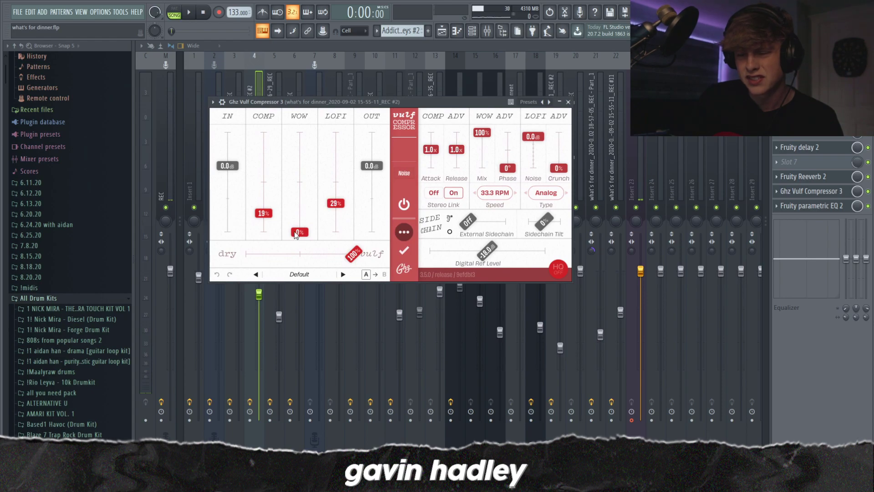
click(442, 30)
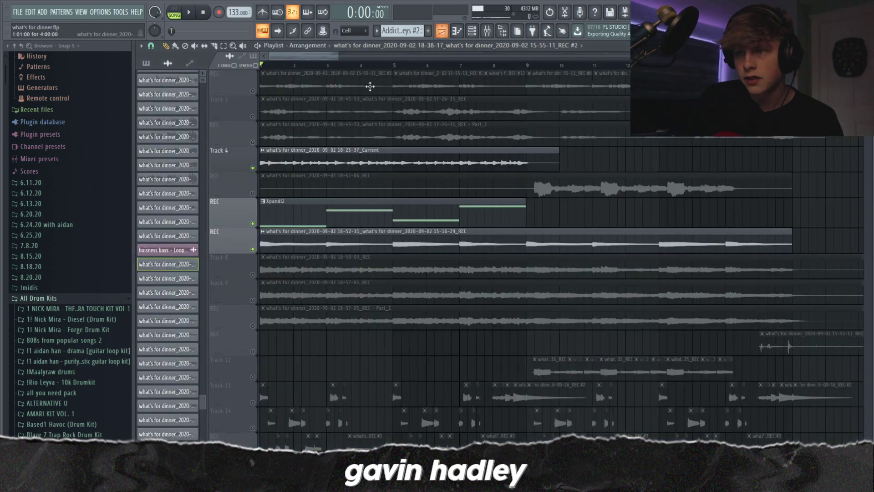
click(252, 249)
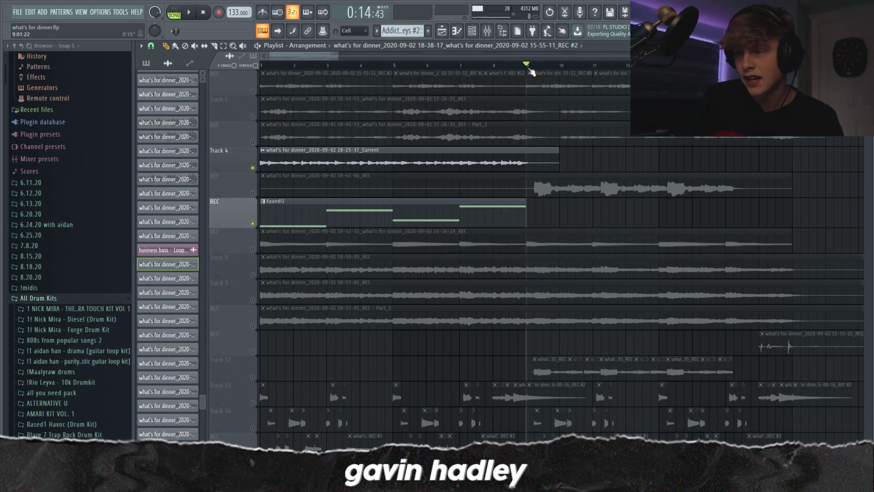
Unmute the REC vocal track at bar 9, play from there, and show the mixer.
click(252, 193)
key(space)
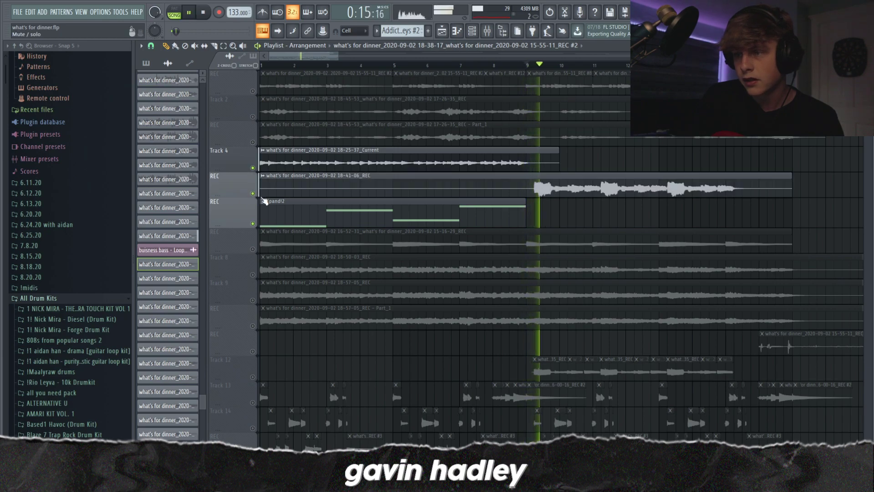
click(487, 31)
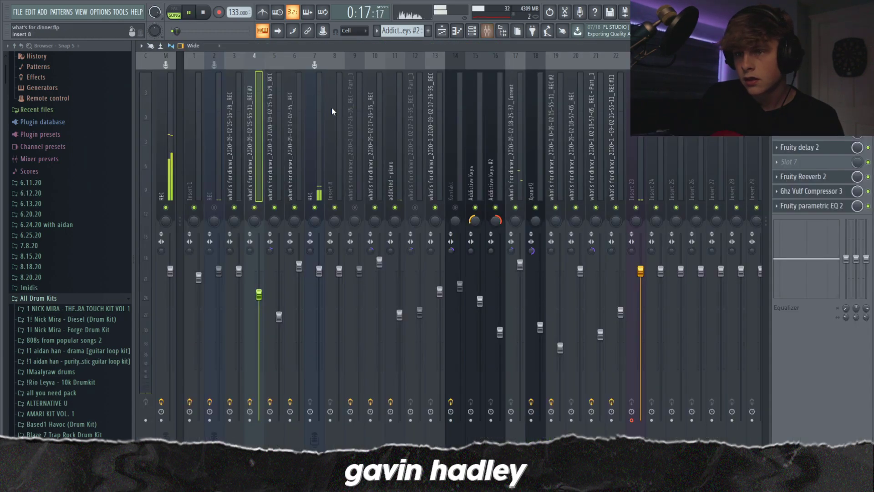
Select the REC vocal insert and view its Fruity parametric EQ 2 and Crystallizer.
click(441, 31)
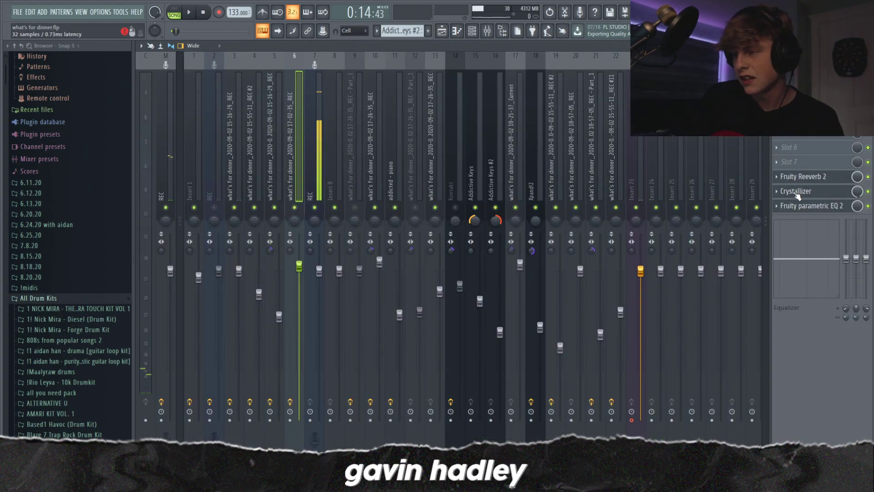
click(807, 206)
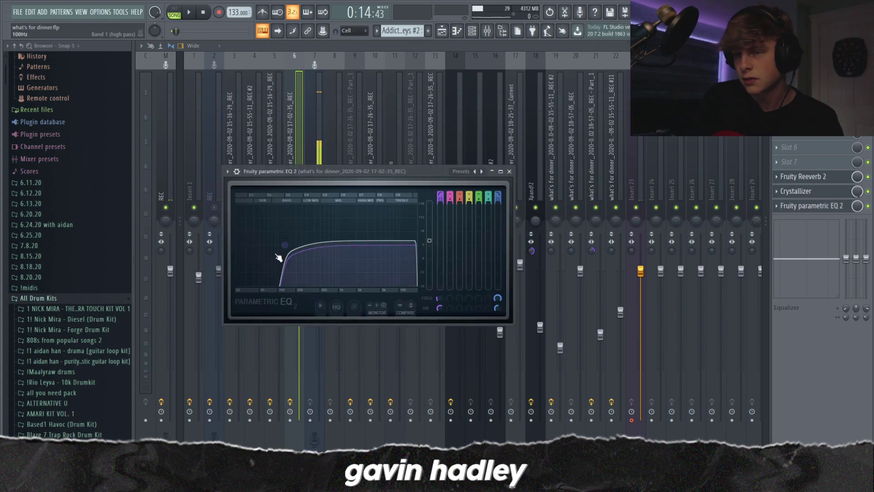
click(828, 193)
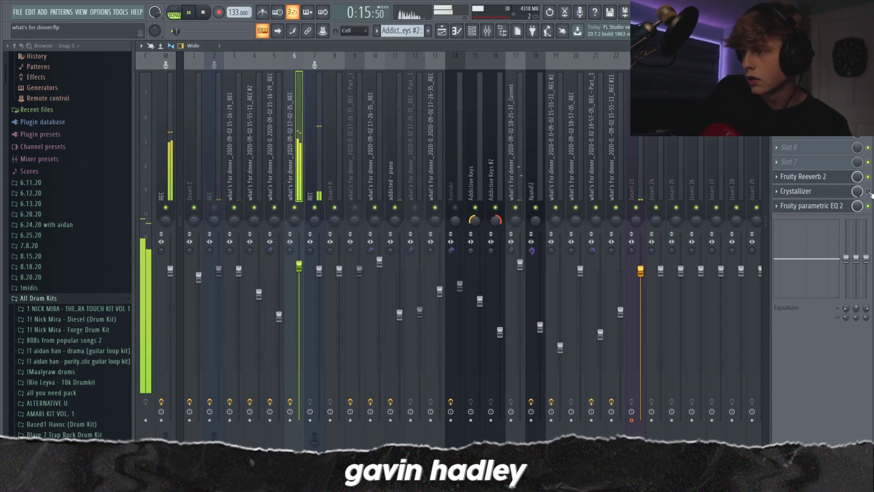
Stop playback, view the Fruity Reeverb 2, and return to the playlist.
key(space)
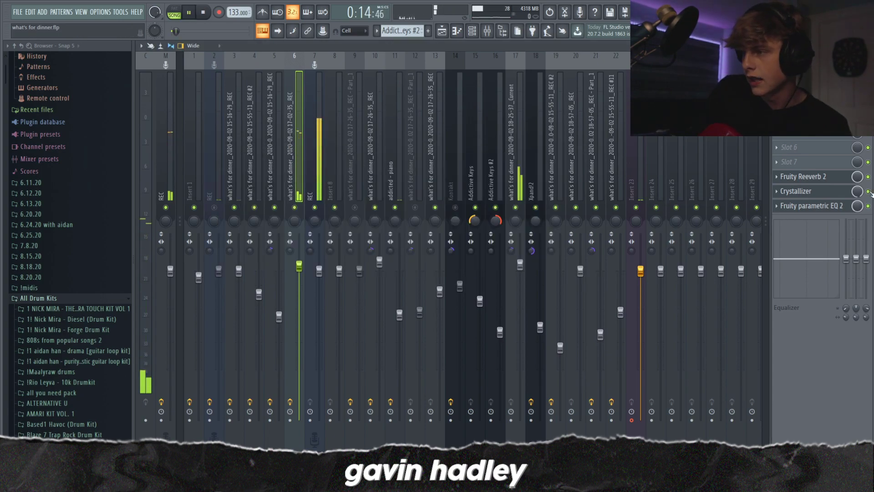
click(825, 177)
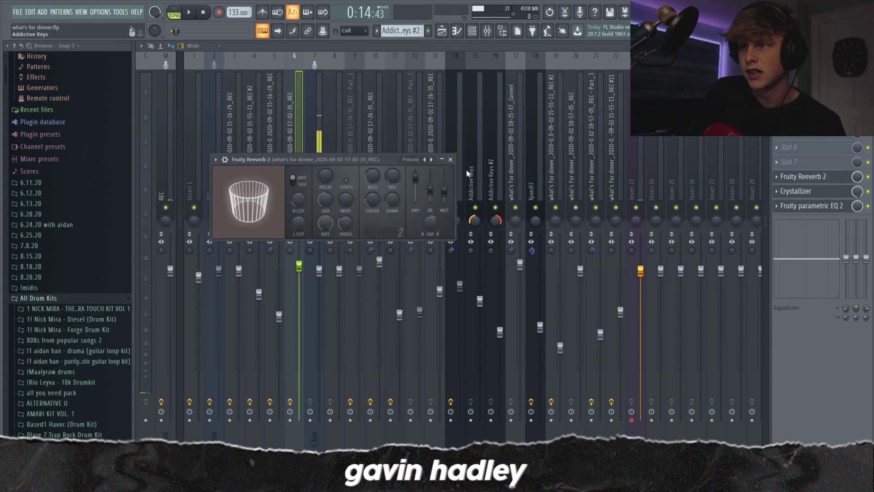
click(442, 31)
scroll(427, 107, up, 1)
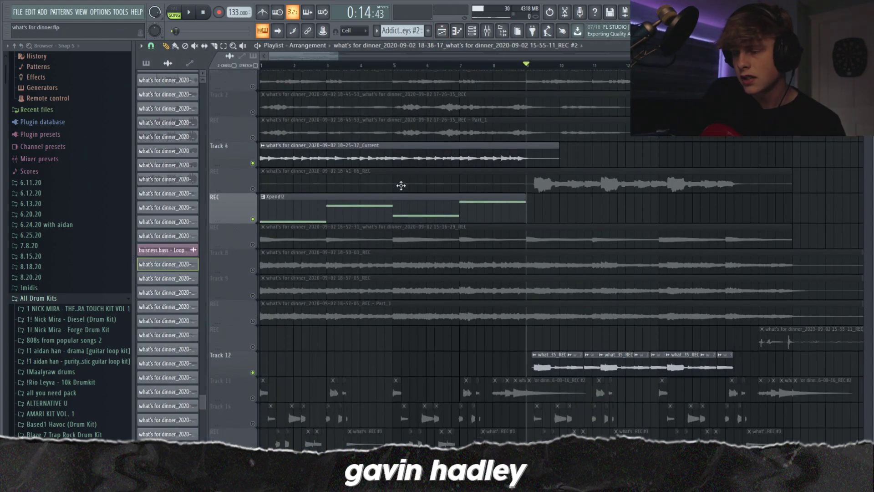
drag(526, 64, 261, 65)
drag(339, 64, 521, 56)
click(253, 91)
key(space)
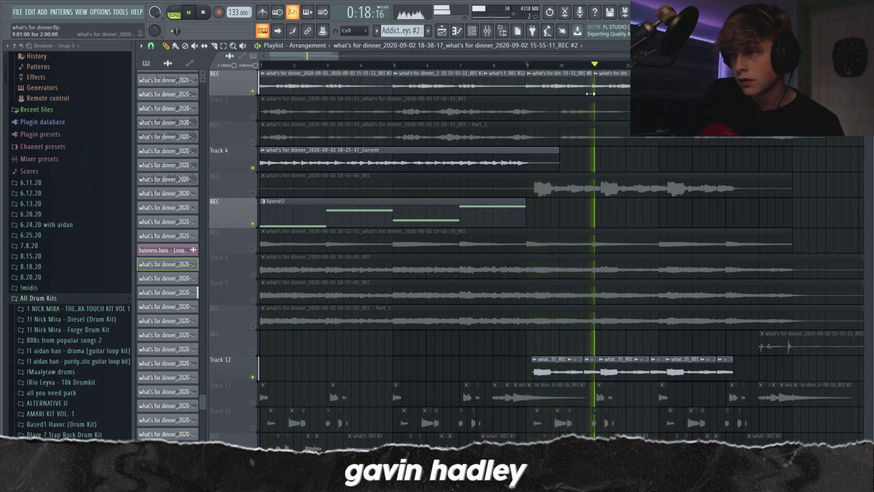
click(660, 65)
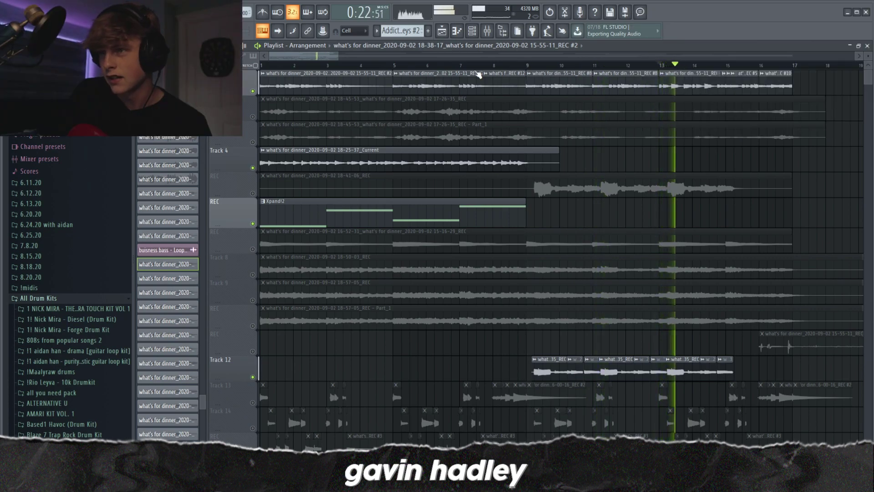
click(751, 65)
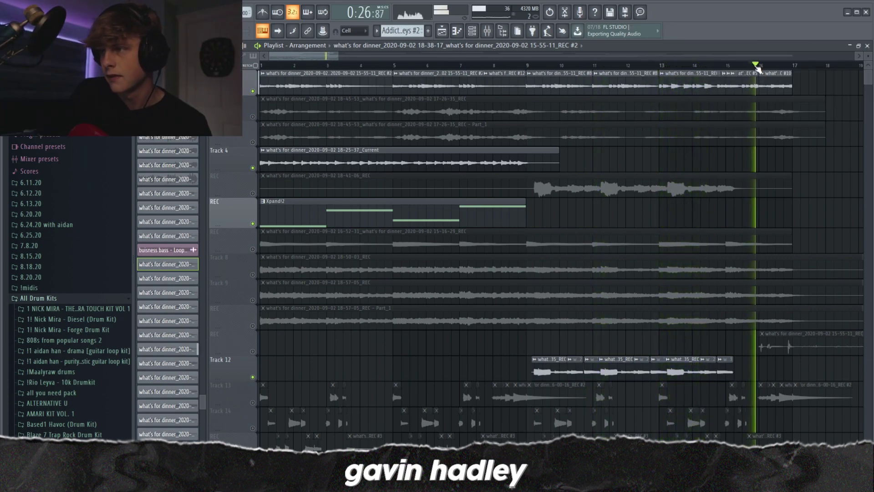
key(space)
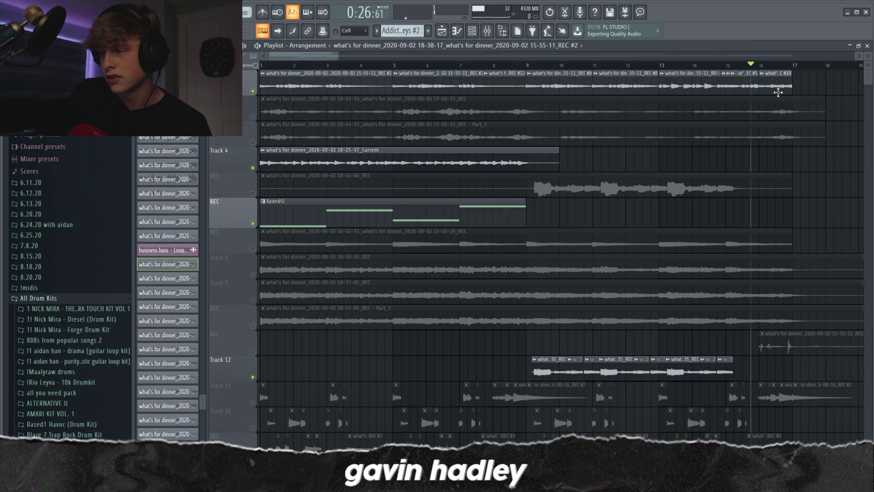
key(space)
key(space)
mouse_move(765, 68)
mouse_down()
mouse_move(523, 84)
mouse_move(781, 94)
mouse_move(329, 96)
mouse_up()
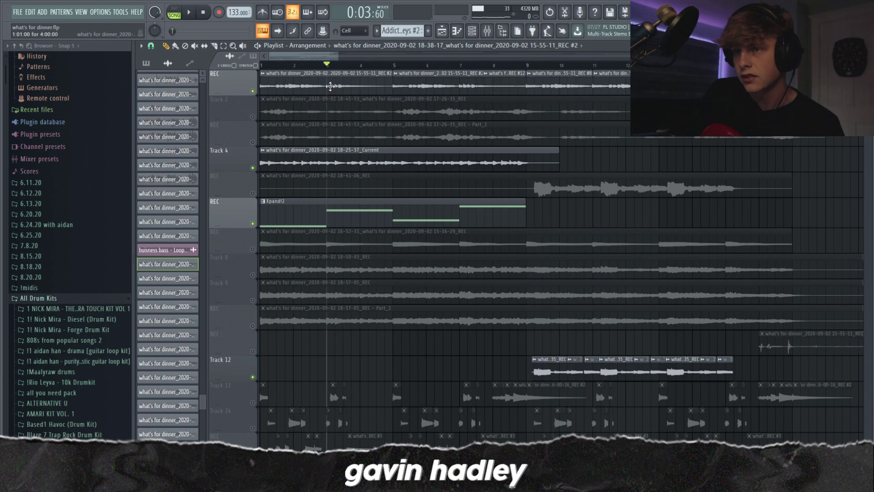
key(space)
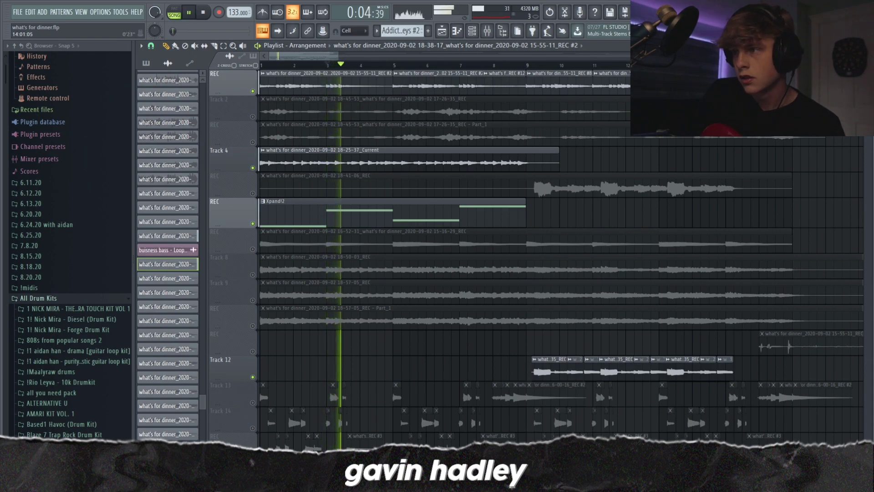
click(761, 65)
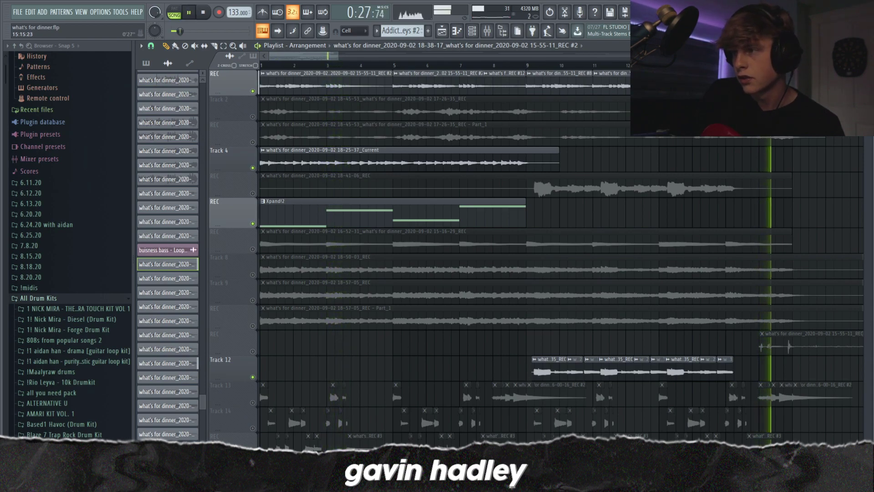
key(space)
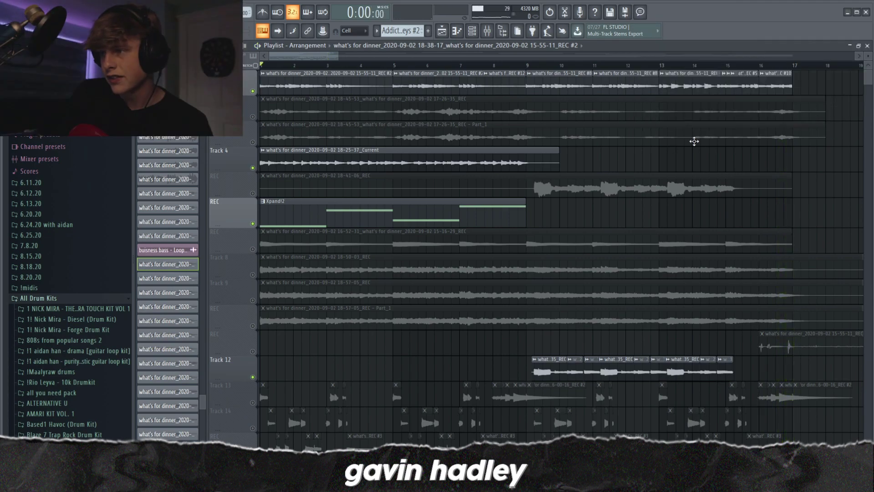
click(759, 65)
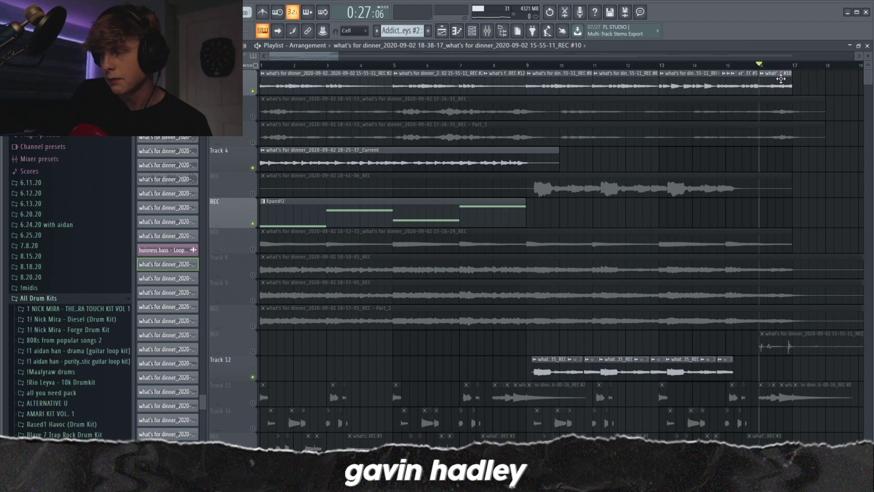
click(751, 66)
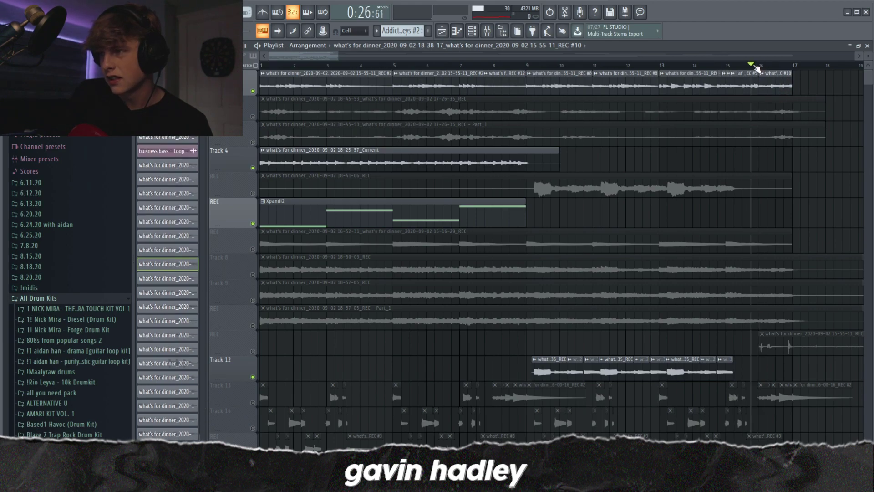
click(759, 67)
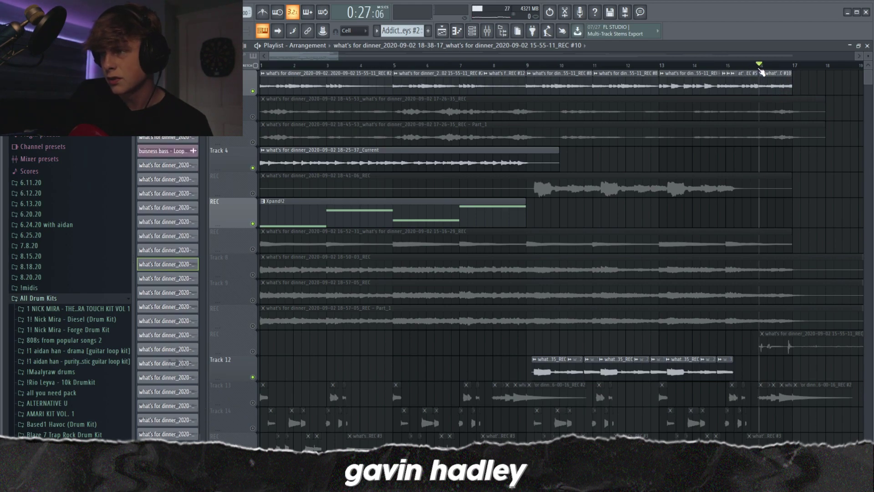
click(742, 66)
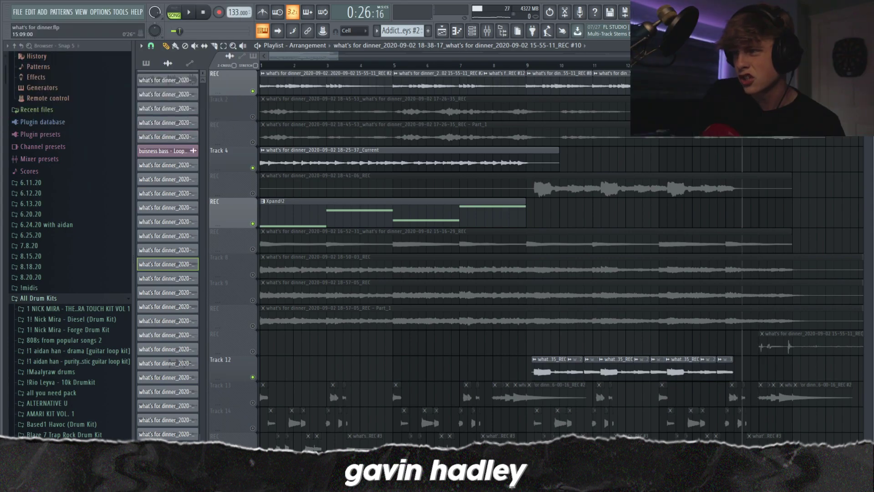
click(774, 66)
click(750, 66)
click(758, 66)
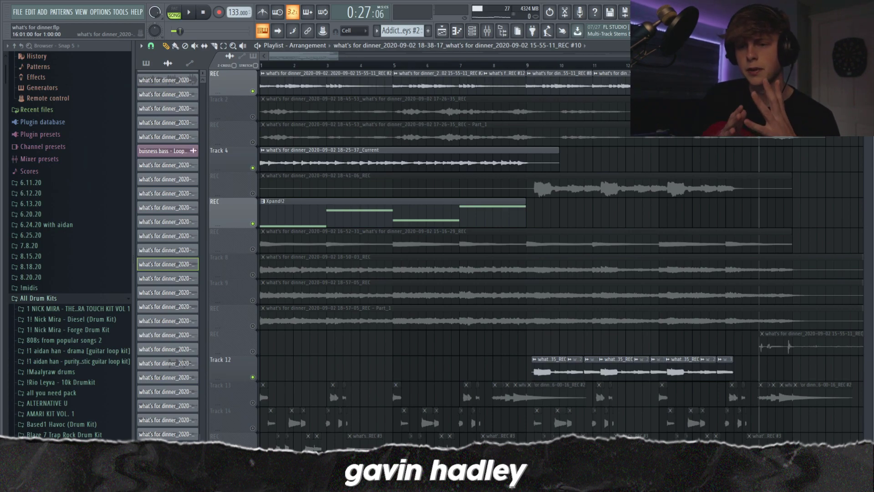
key(space)
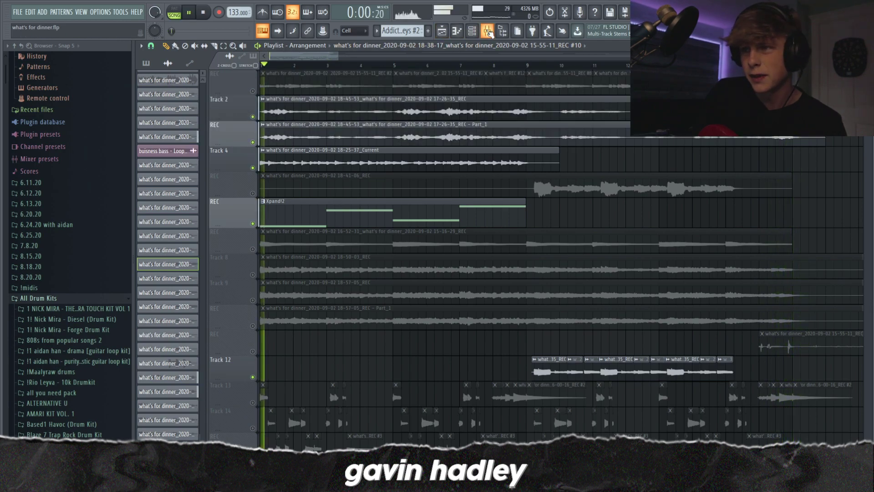
key(F9)
Step through mixer inserts 13, 11 and 17, ending on the addicted - piano insert.
click(430, 151)
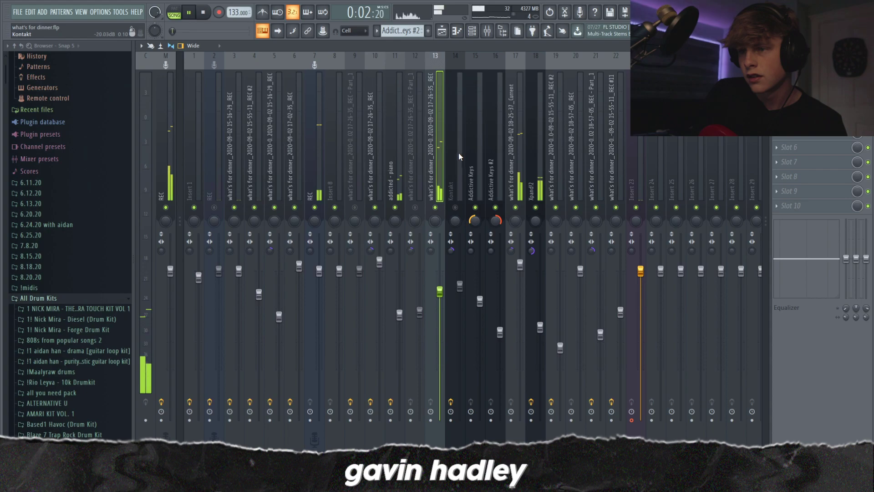
click(397, 154)
click(515, 150)
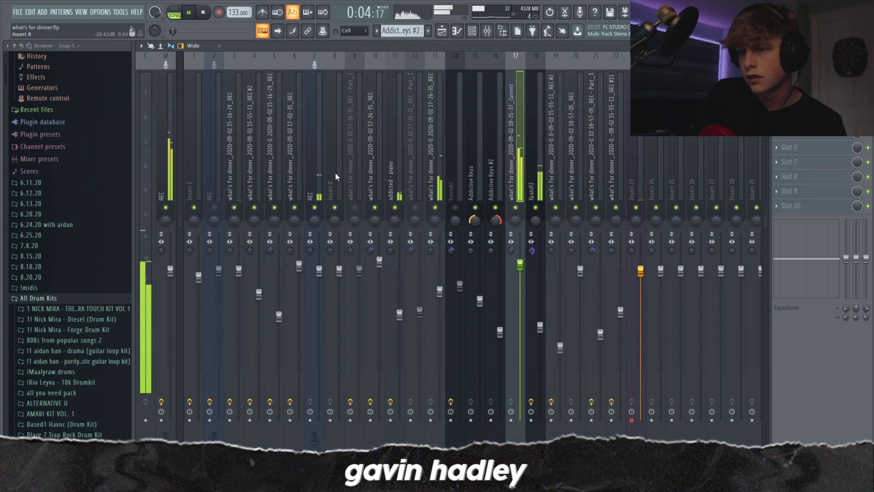
click(398, 165)
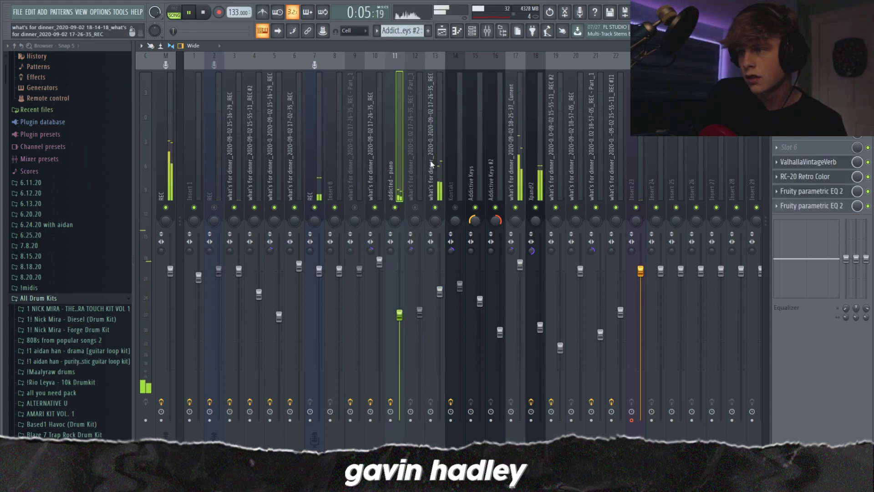
Review its slot 9 and 10 parametric EQs and RC-20 Retro Color, then stop and return to the playlist.
click(817, 206)
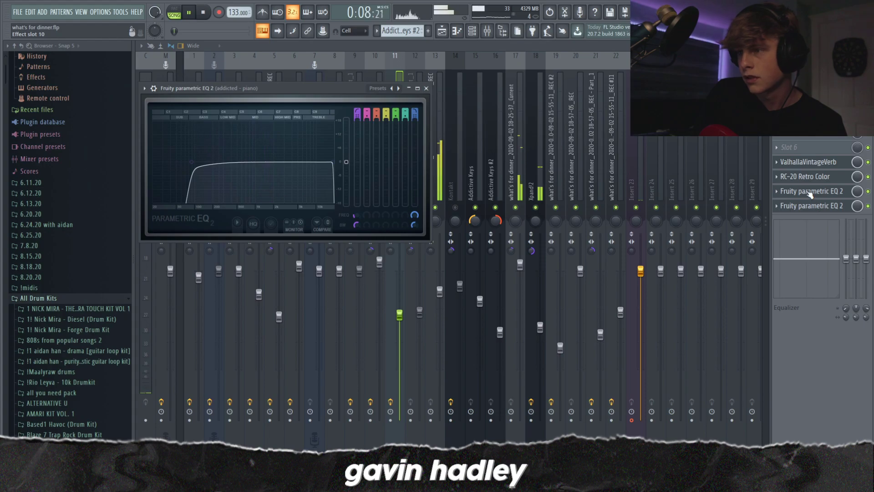
click(809, 191)
click(805, 177)
click(805, 176)
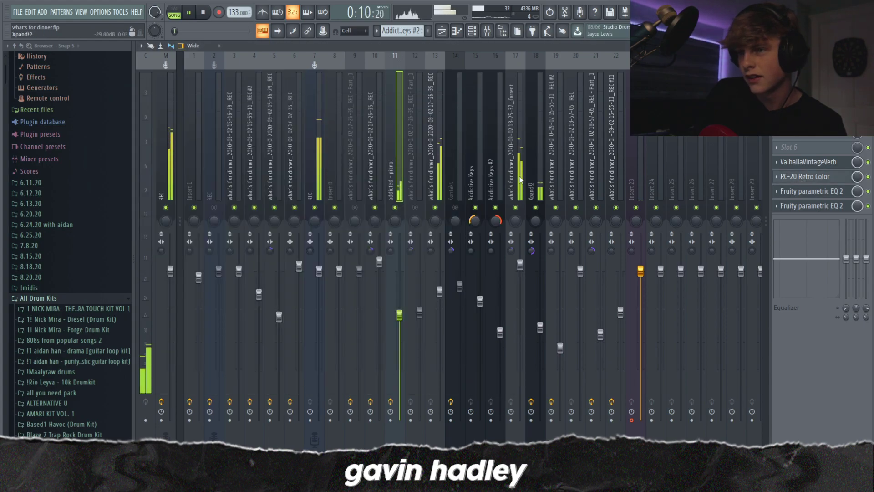
key(space)
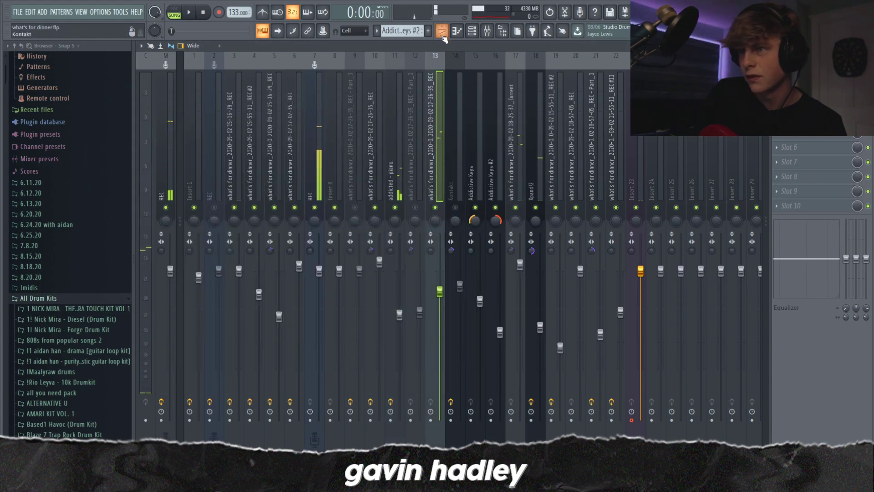
key(F5)
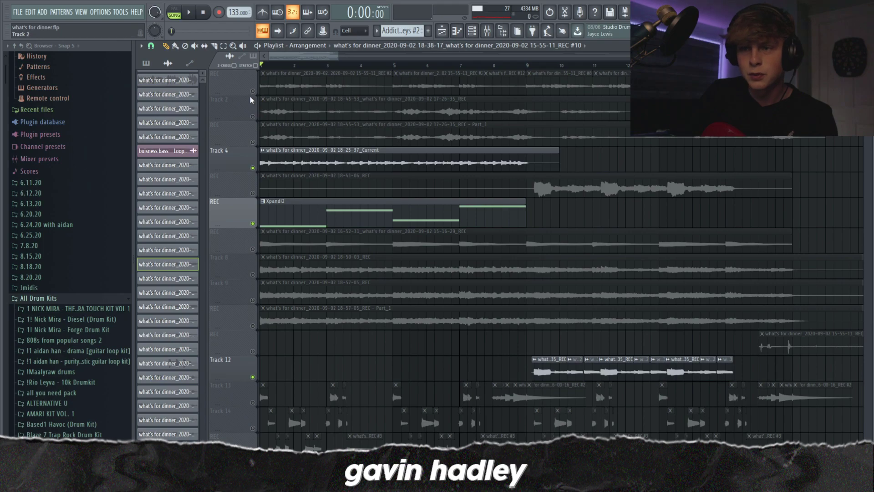
Mute Track 4 and the Xpand!2 track.
click(253, 169)
click(253, 223)
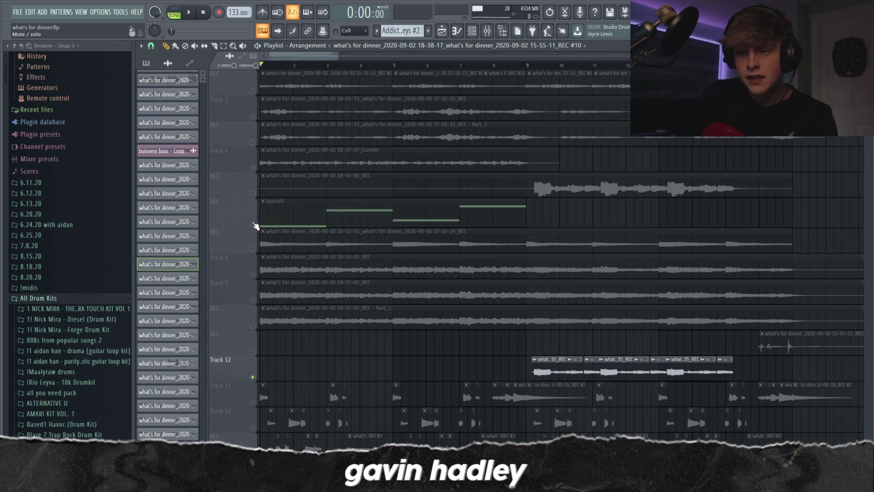
scroll(254, 224, down, 1)
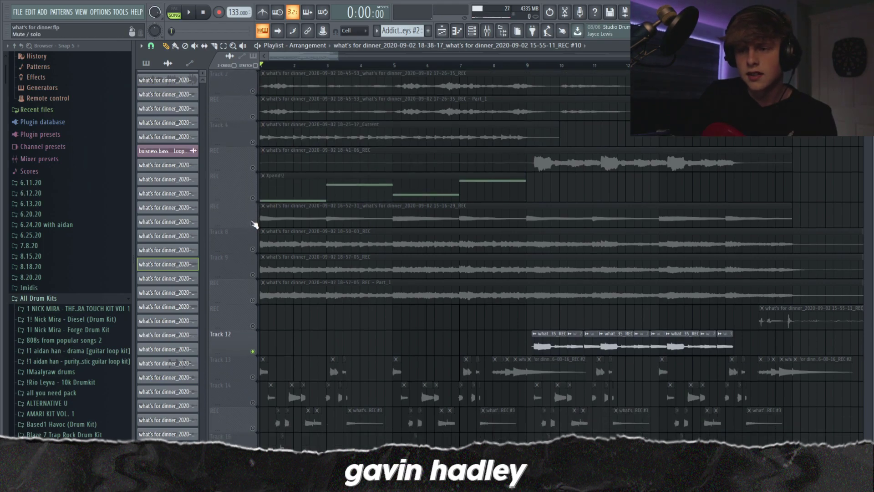
scroll(275, 250, up, 1)
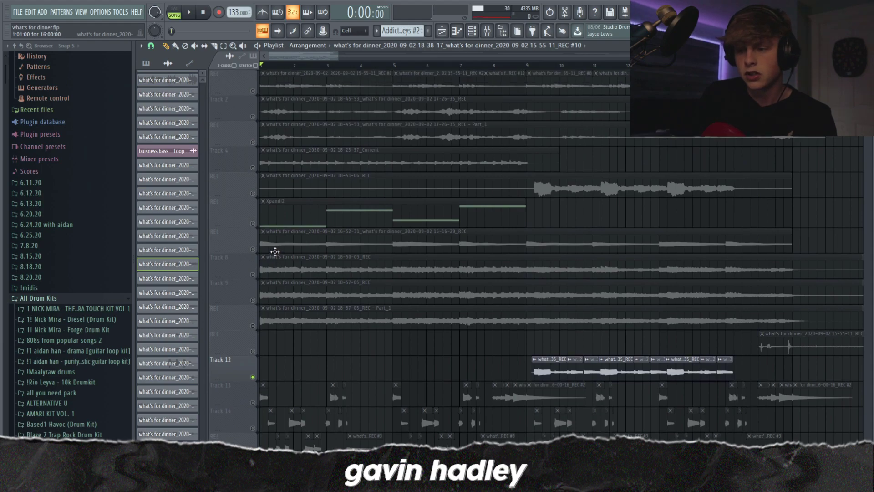
scroll(275, 252, down, 3)
ctrl+scroll(780, 227, down, 6)
ctrl+scroll(849, 247, down, 1)
scroll(539, 261, up, 2)
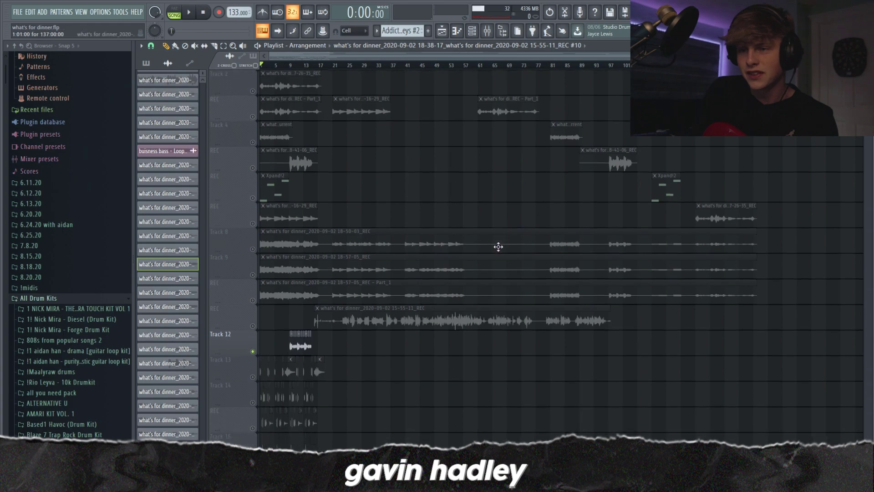
scroll(279, 207, up, 1)
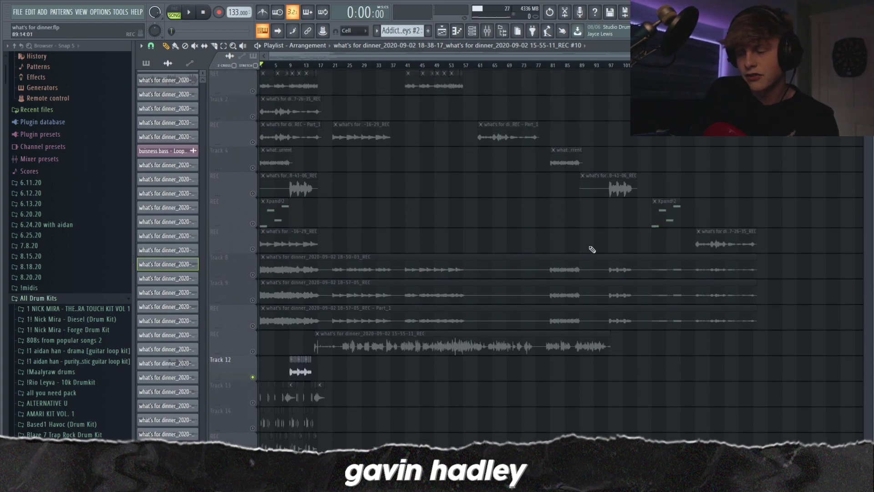
scroll(688, 276, down, 1)
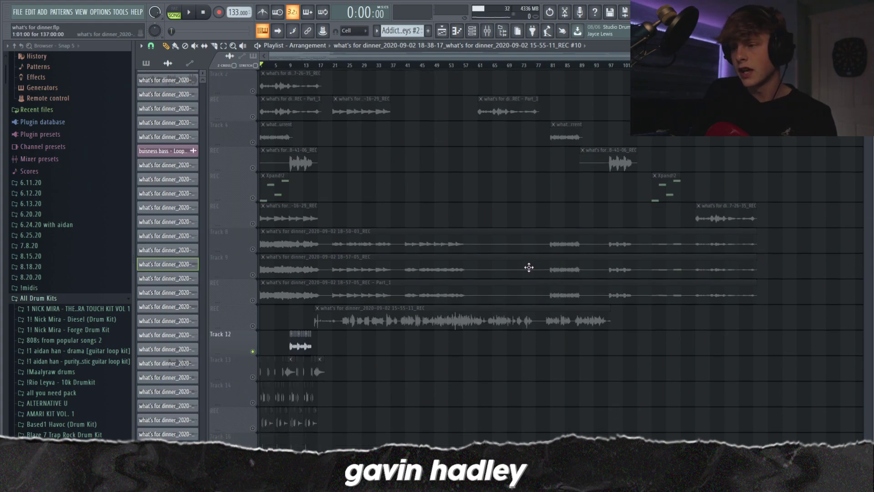
scroll(529, 268, down, 1)
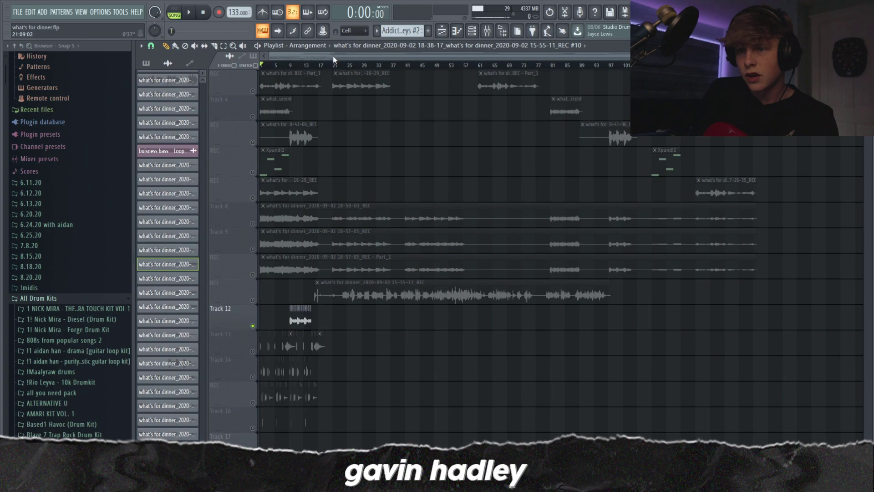
Toggle Tracks 9 and 10 back on and start playback.
click(252, 275)
click(253, 274)
click(252, 249)
key(space)
key(space)
click(253, 274)
Open the Part_1 clip's mixer insert and view its Fruity Reeverb 2 and Fruity Chorus.
click(277, 266)
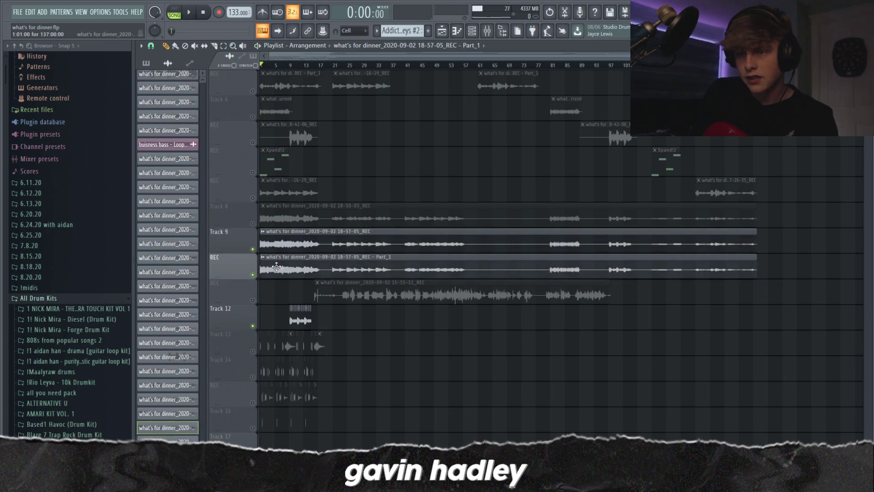
double_click(276, 266)
click(487, 30)
key(space)
key(space)
click(803, 192)
click(799, 162)
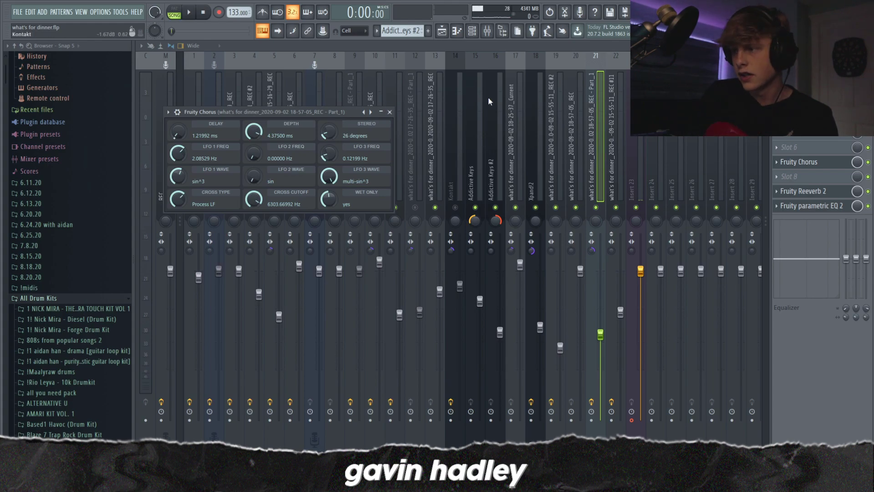
Move Fruity Chorus from slot 7 to slot 8, just above Fruity Reeverb 2.
drag(796, 167, 797, 180)
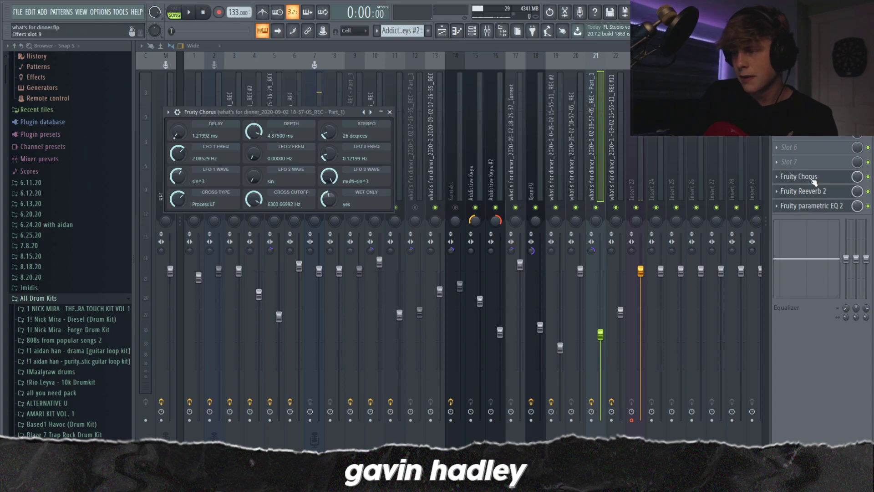